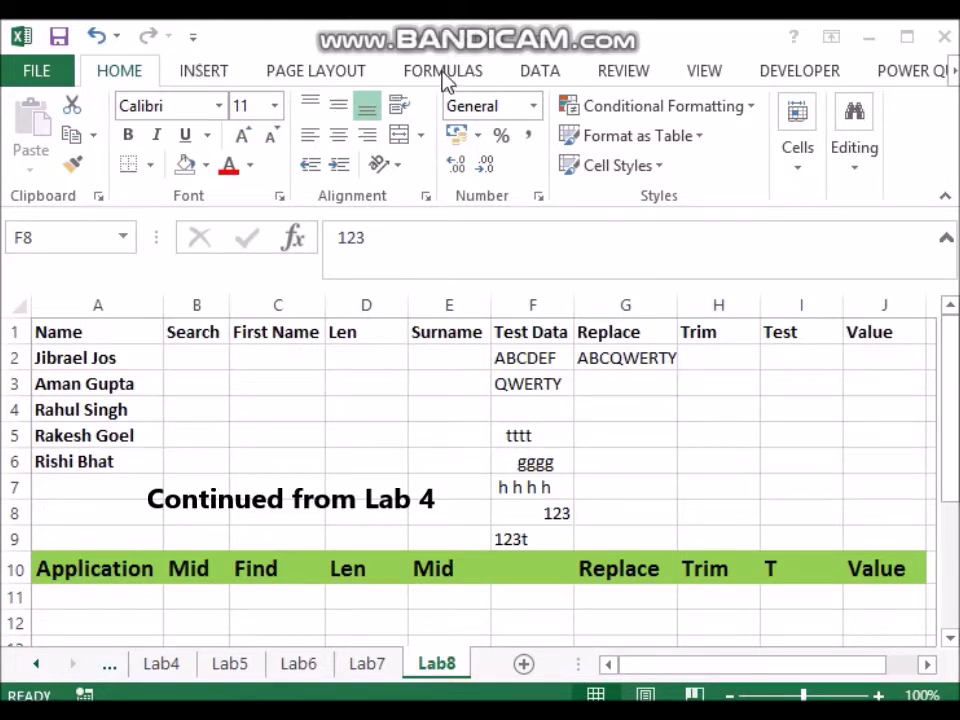
# Step: Browse the Insert, Page Layout and Formulas tabs, then show the Text function list
pyautogui.click(200, 78)
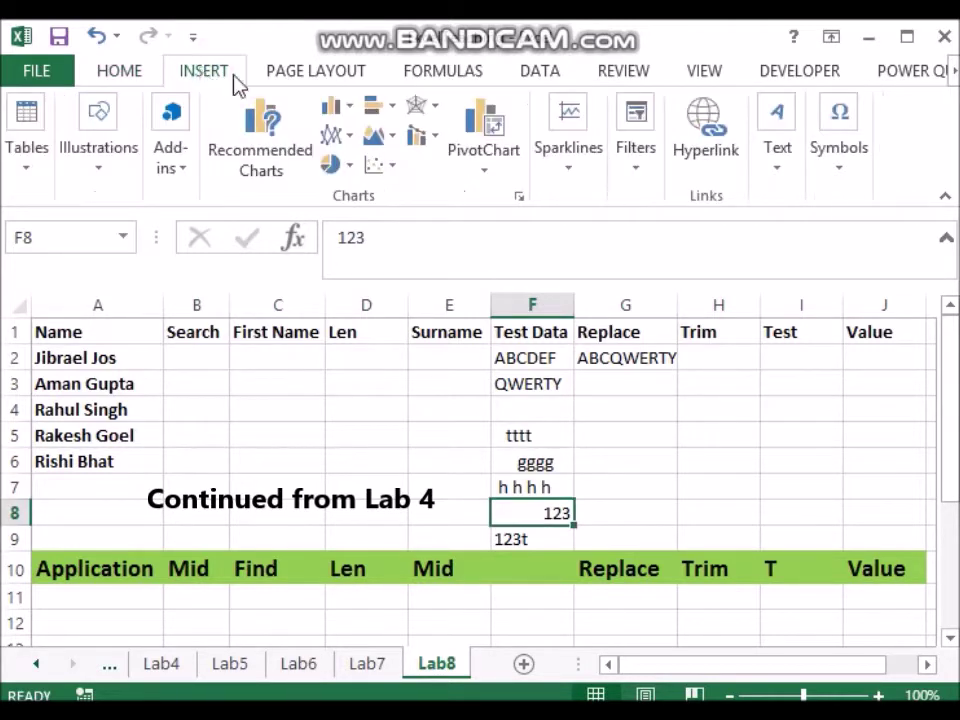
pyautogui.click(312, 72)
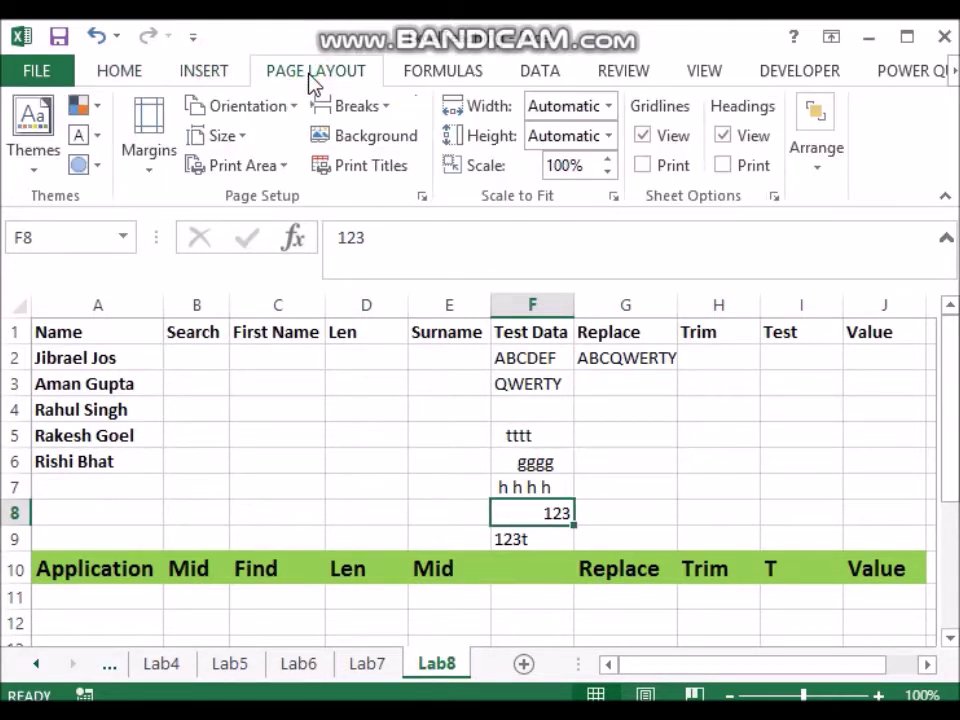
pyautogui.click(441, 78)
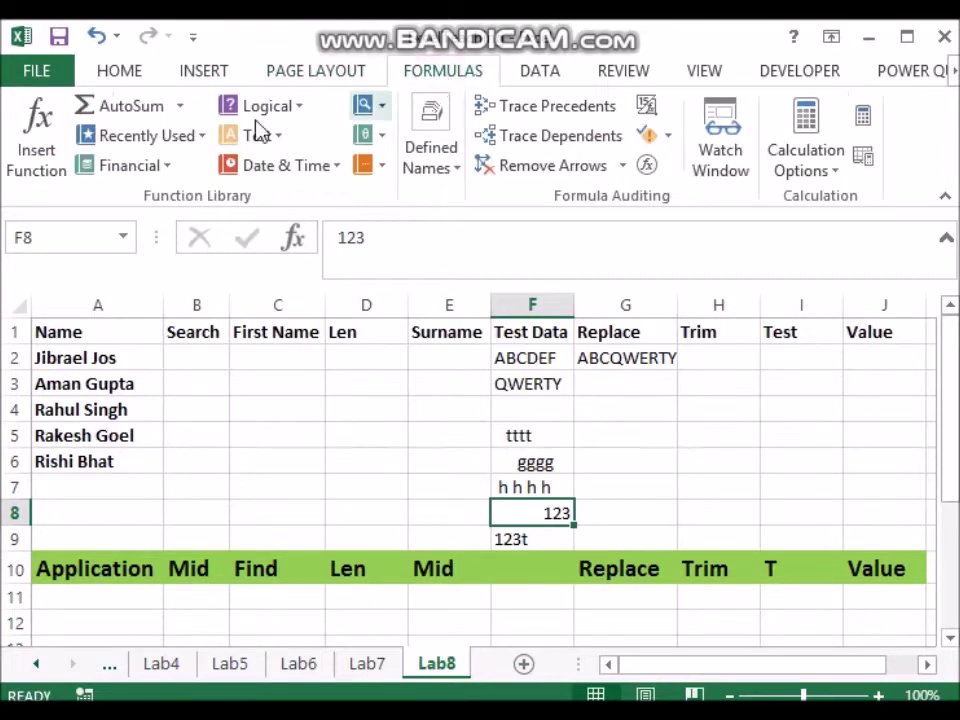
pyautogui.click(279, 137)
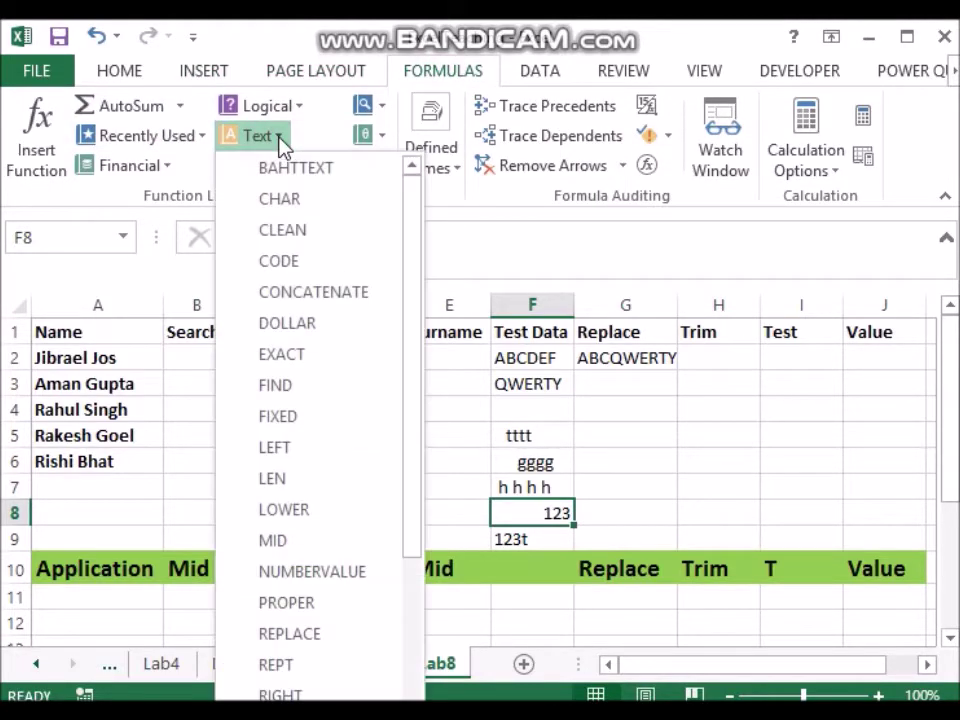
pyautogui.click(415, 232)
pyautogui.moveTo(420, 278)
pyautogui.mouseDown()
pyautogui.moveTo(420, 430)
pyautogui.moveTo(409, 199)
pyautogui.mouseUp()
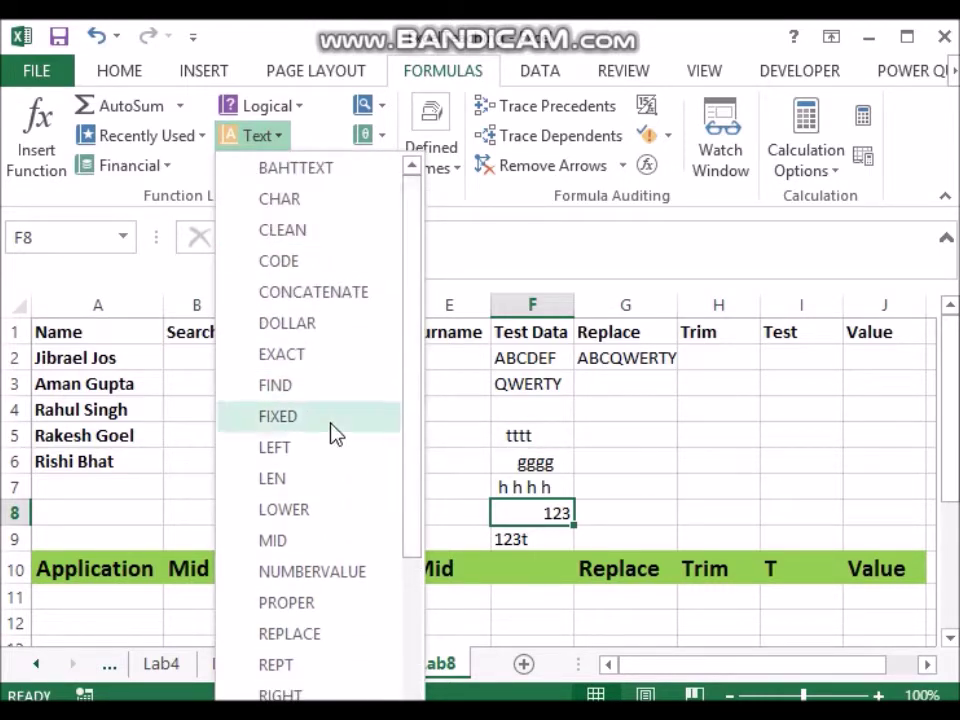
pyautogui.click(642, 424)
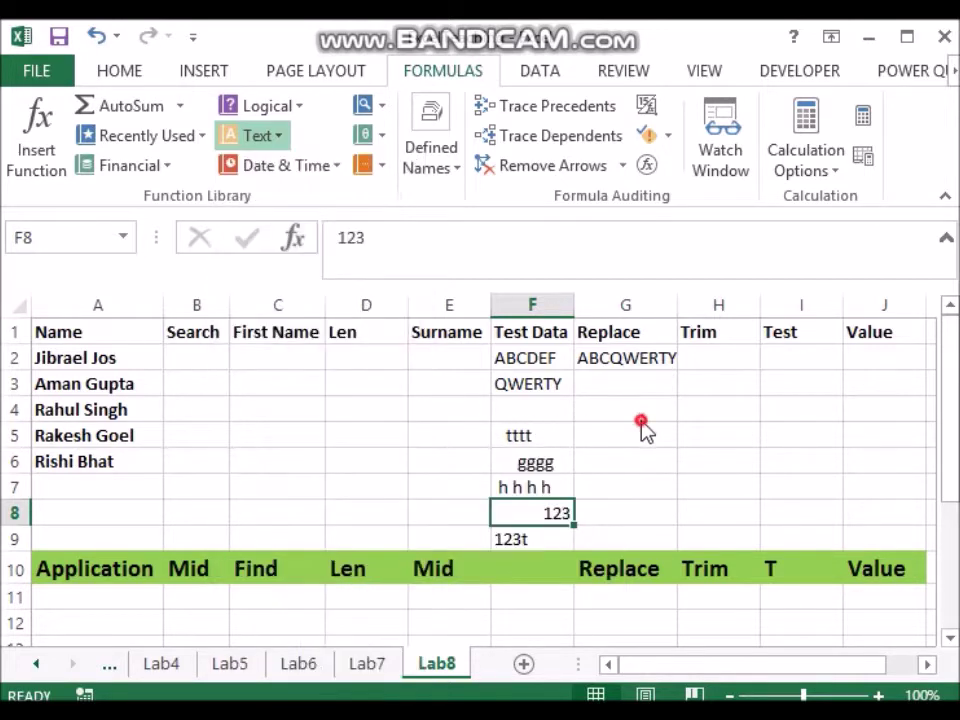
pyautogui.click(305, 118)
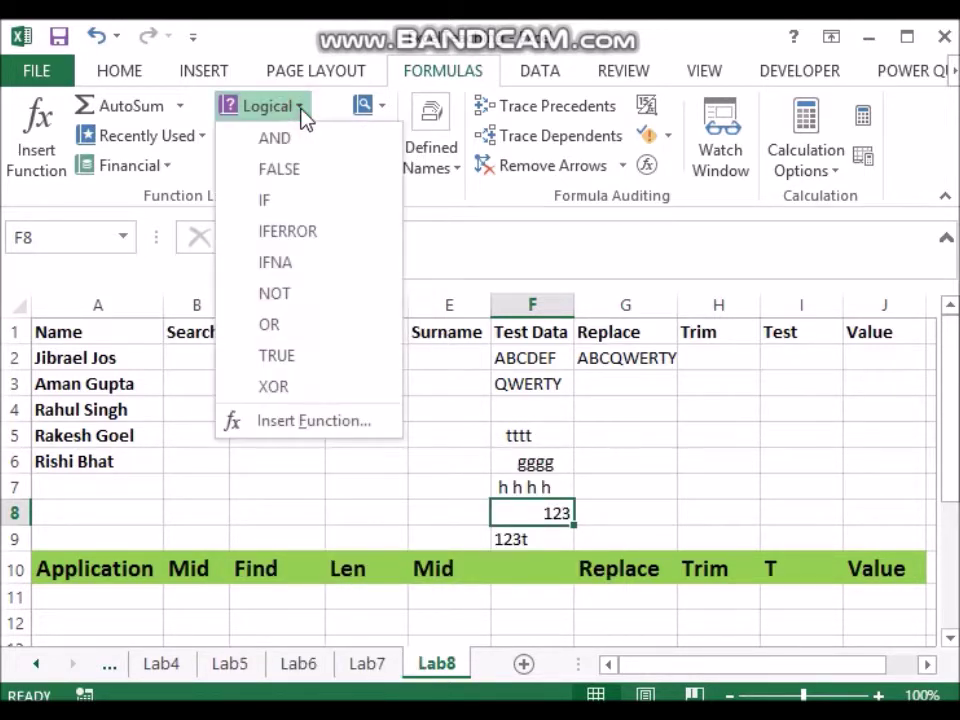
pyautogui.click(438, 430)
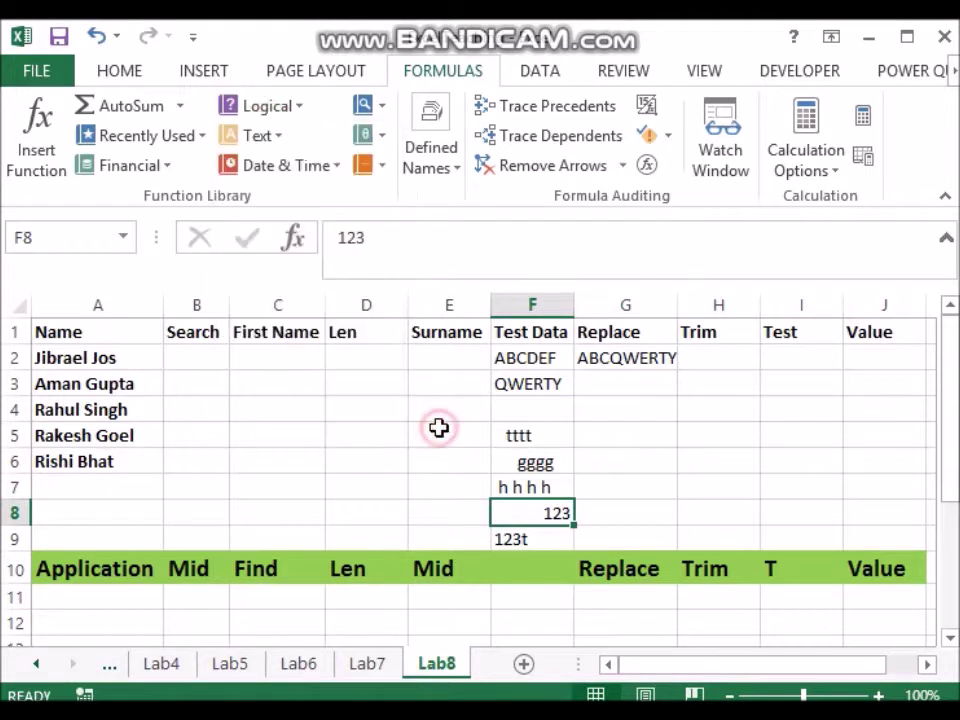
pyautogui.click(276, 140)
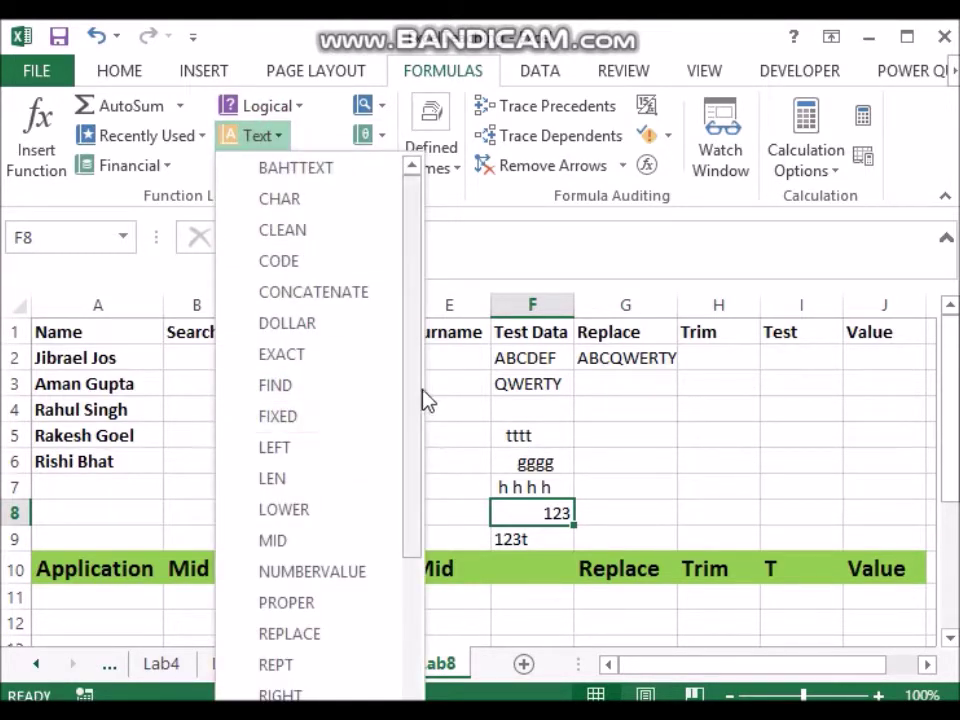
pyautogui.moveTo(411, 386); pyautogui.dragTo(403, 527)
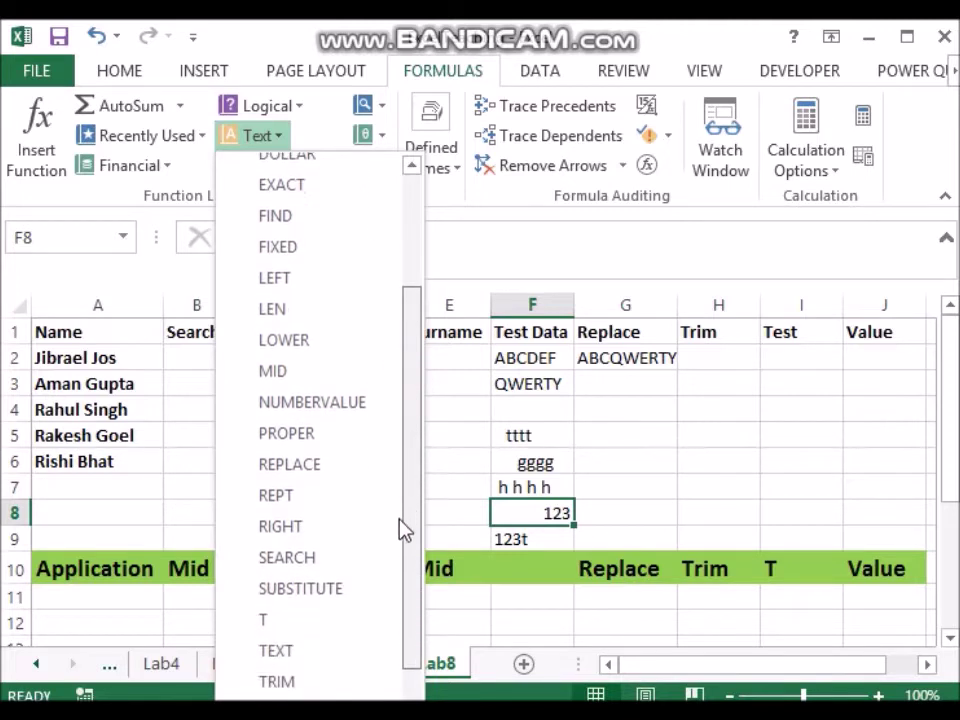
pyautogui.moveTo(290, 633)
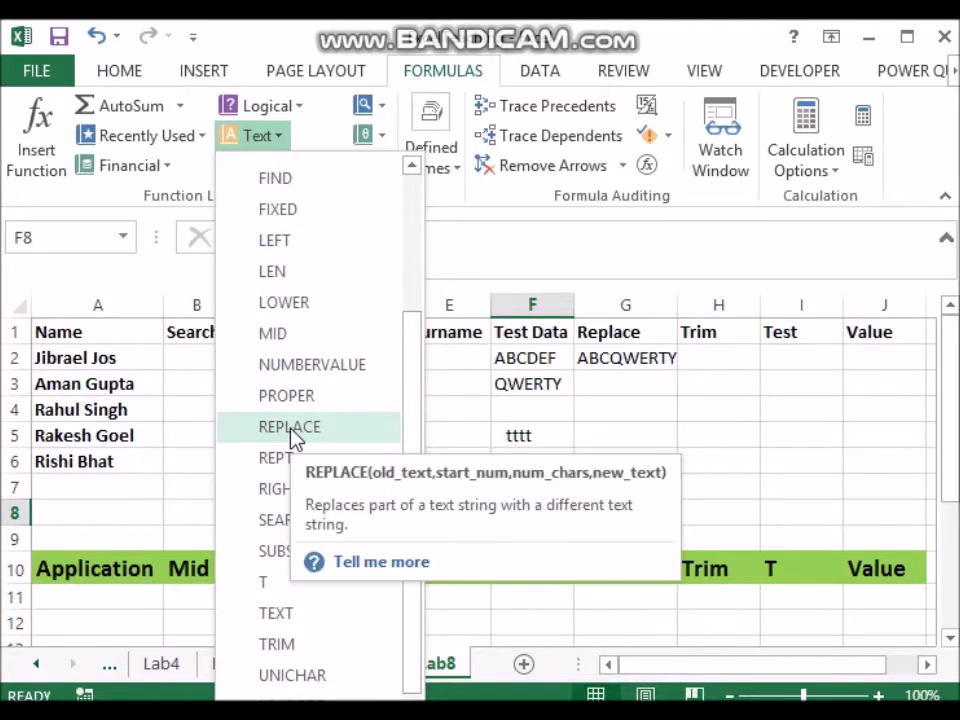
pyautogui.click(291, 433)
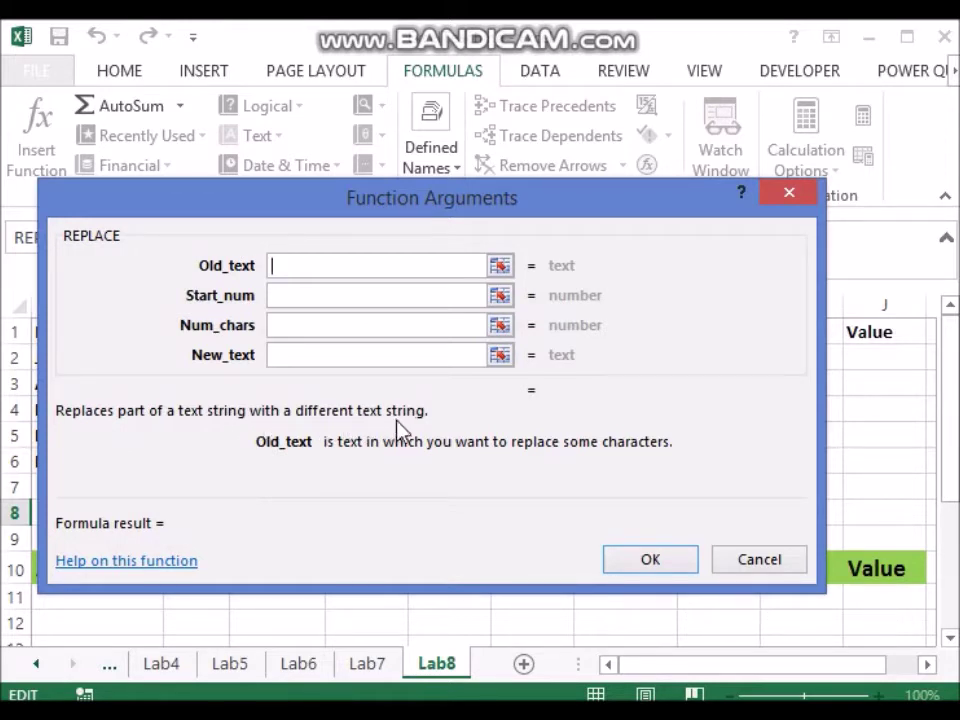
pyautogui.click(796, 190)
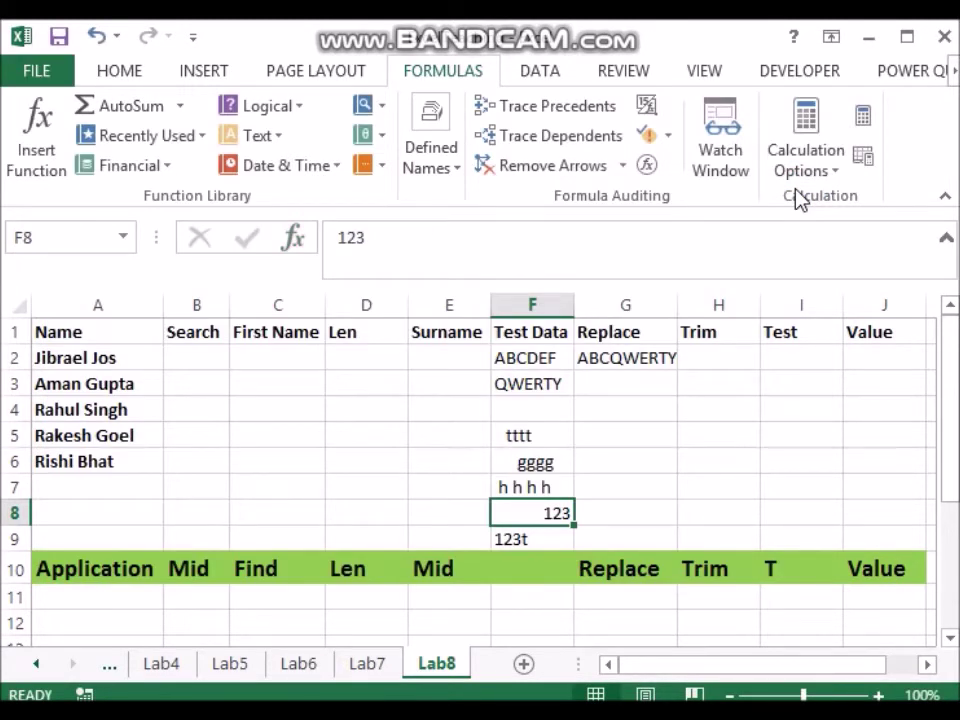
pyautogui.click(195, 364)
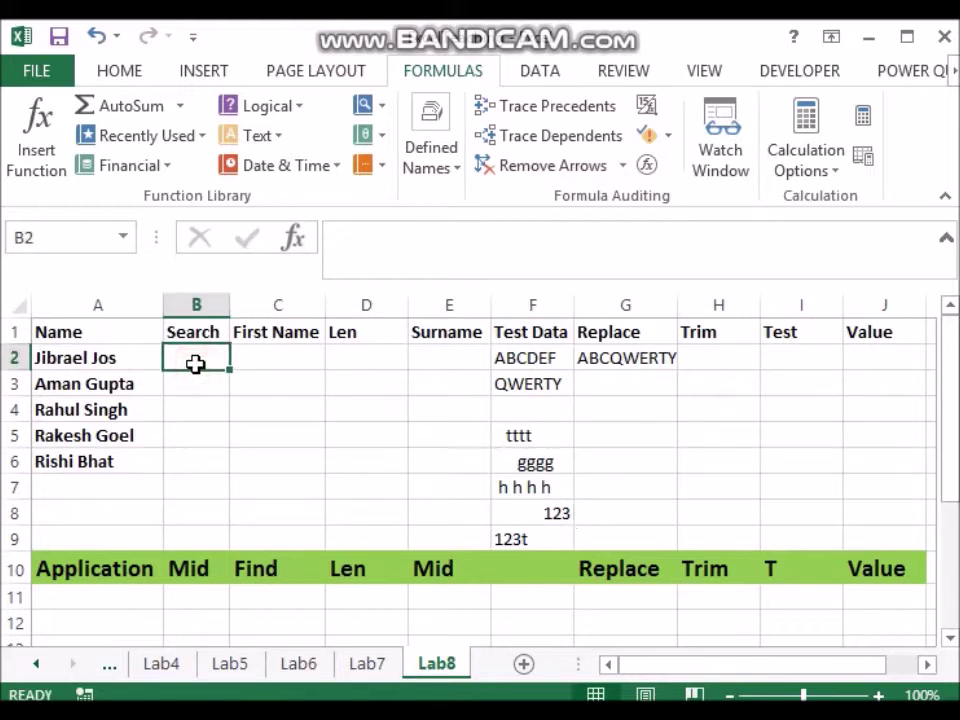
pyautogui.click(93, 368)
pyautogui.moveTo(93, 368); pyautogui.dragTo(86, 439)
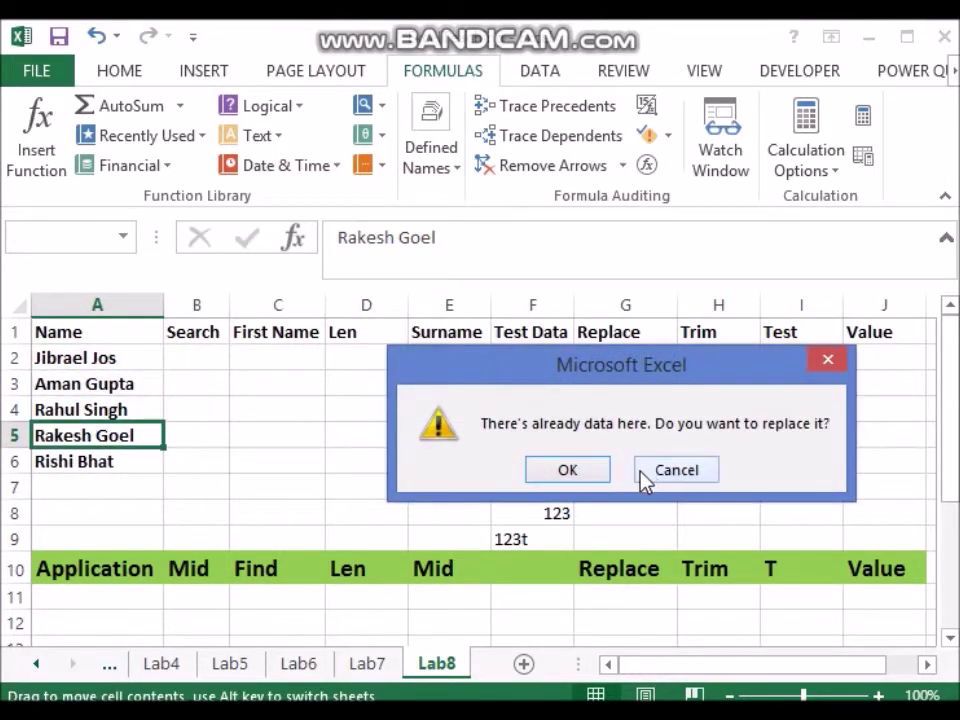
pyautogui.click(677, 474)
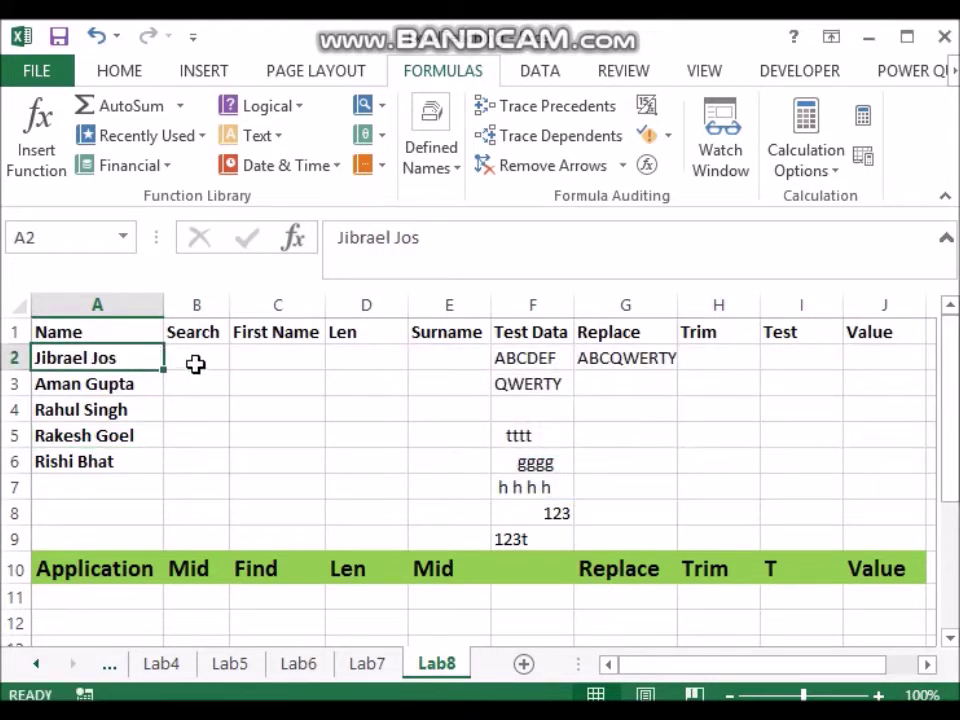
pyautogui.click(195, 362)
# Step: Enter =FIND(" ",A2) in B2 and fill it down to B6, giving 8, 5, 6, 7, 6
pyautogui.doubleClick(197, 358)
pyautogui.write('=f')
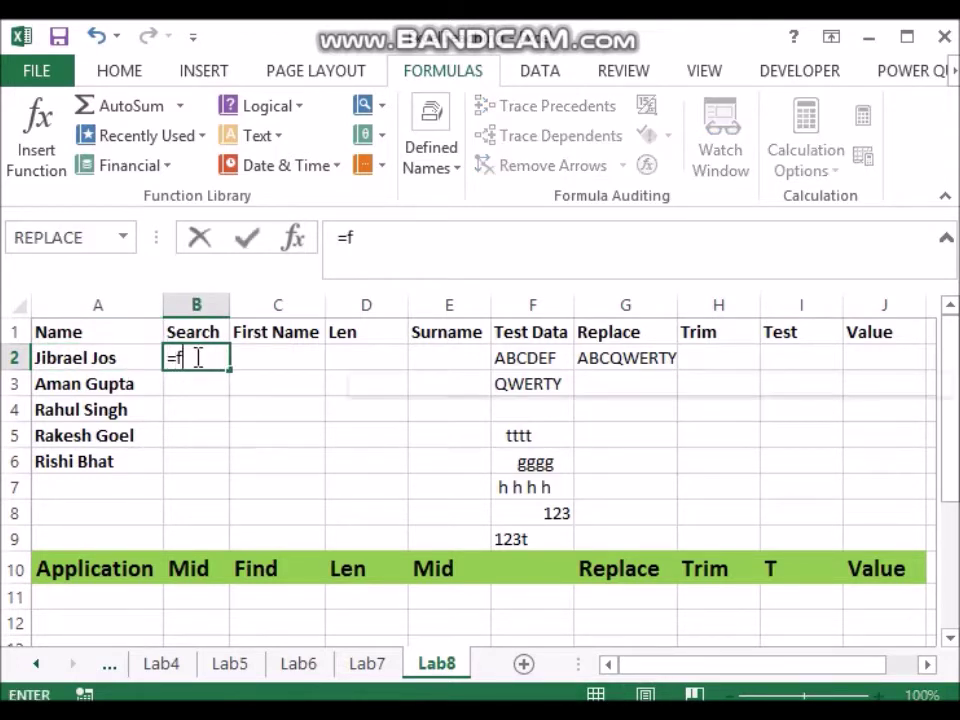
pyautogui.write('ind(" "')
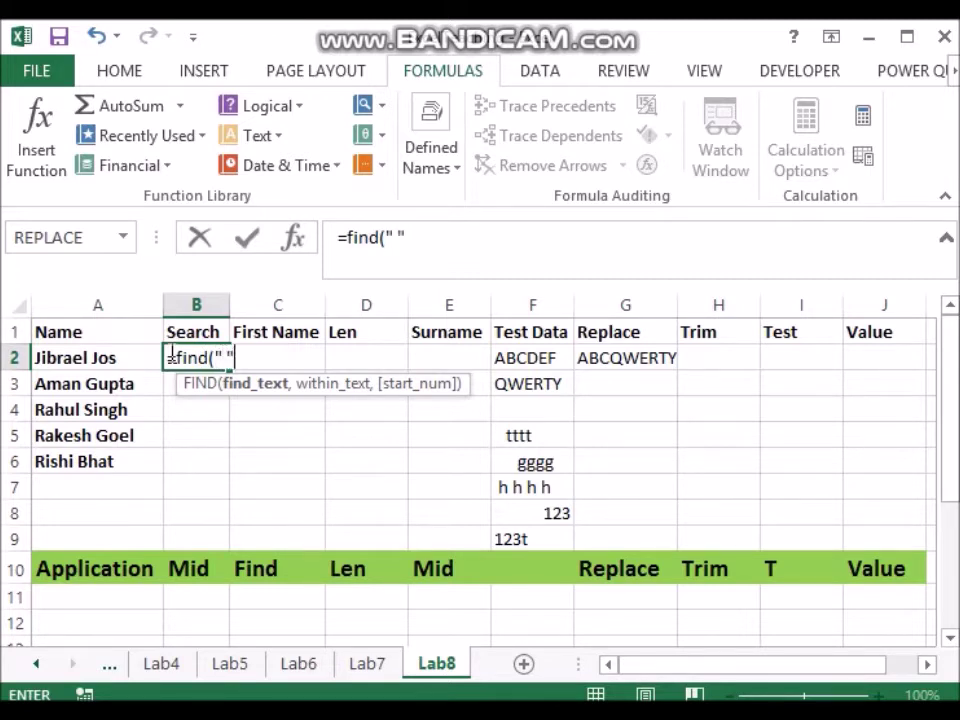
pyautogui.write(',')
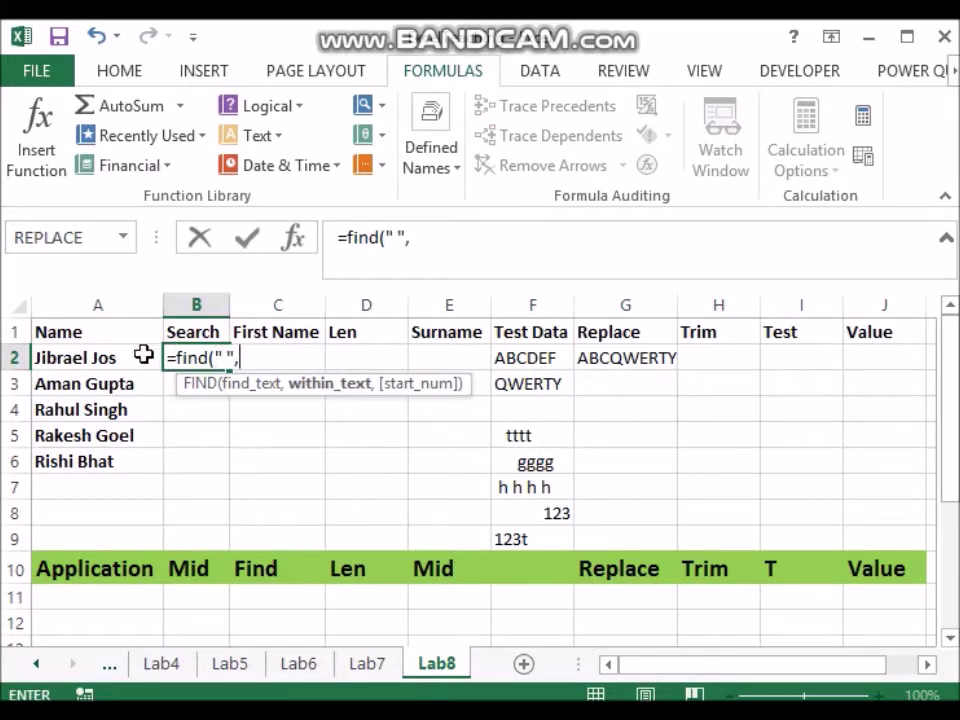
pyautogui.click(79, 362)
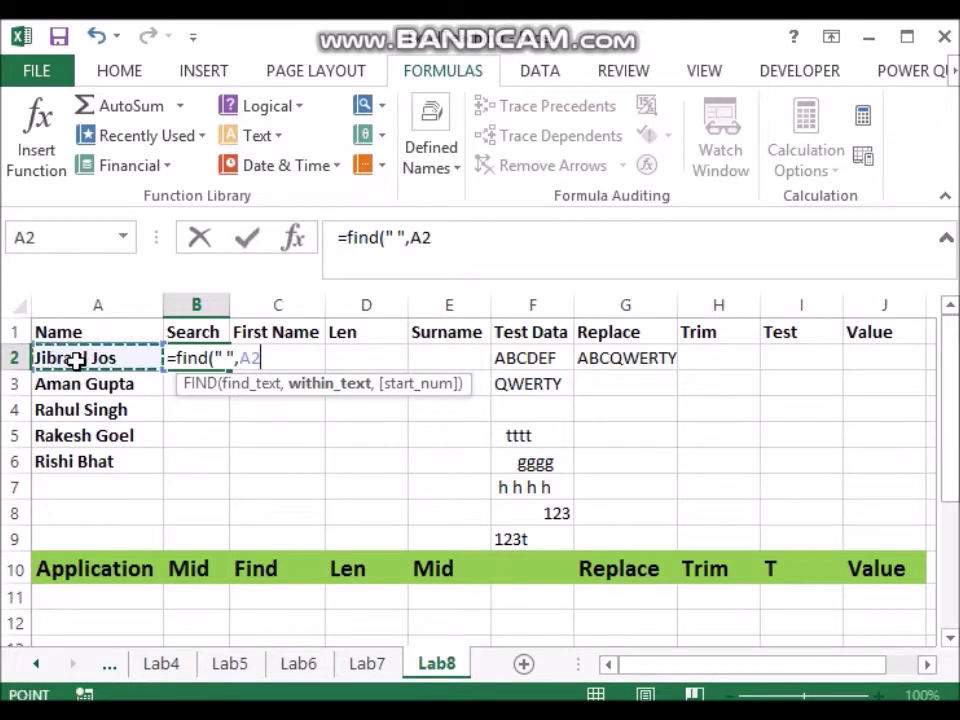
pyautogui.write(')')
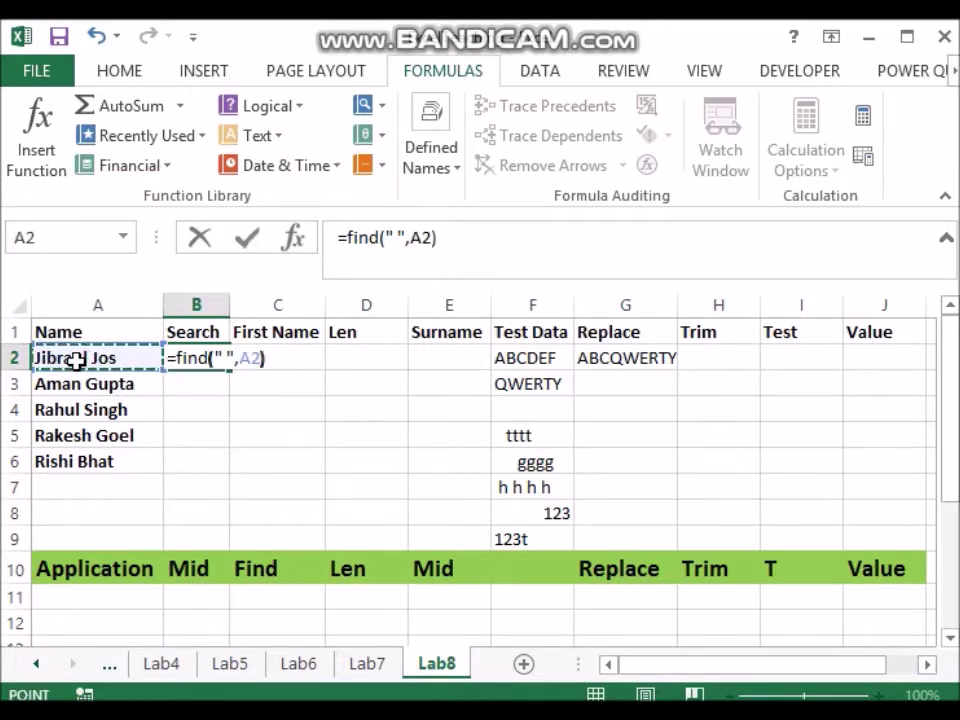
pyautogui.press('Tab')
pyautogui.click(201, 362)
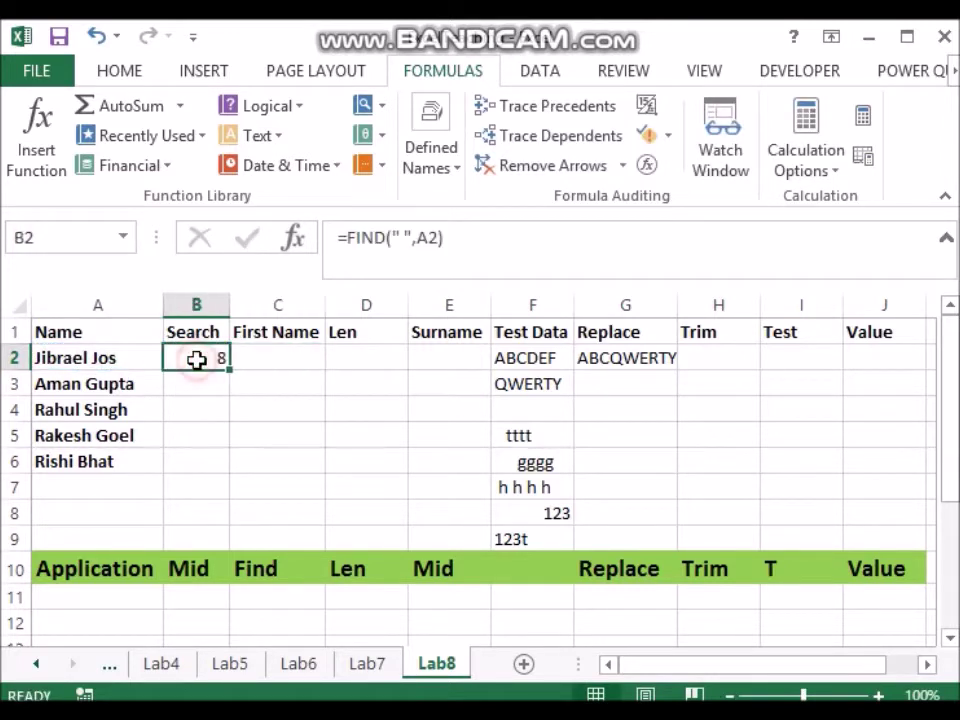
pyautogui.moveTo(228, 369); pyautogui.dragTo(219, 466)
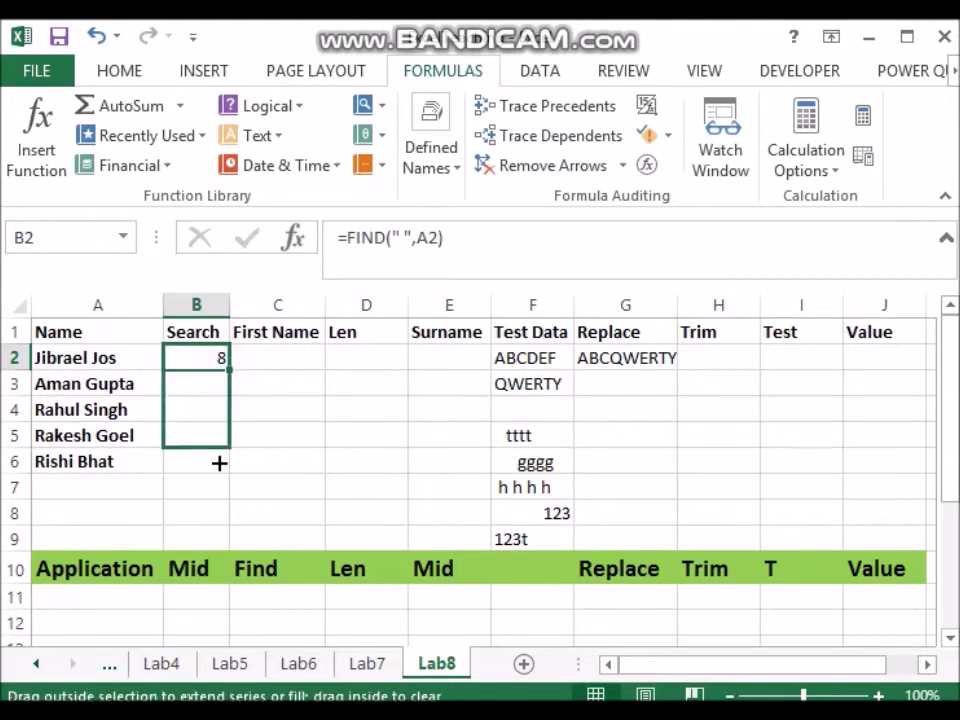
# Step: Enter =LEFT(A2,B2-1) in C2 and copy it down through C6 to extract first names
pyautogui.click(273, 350)
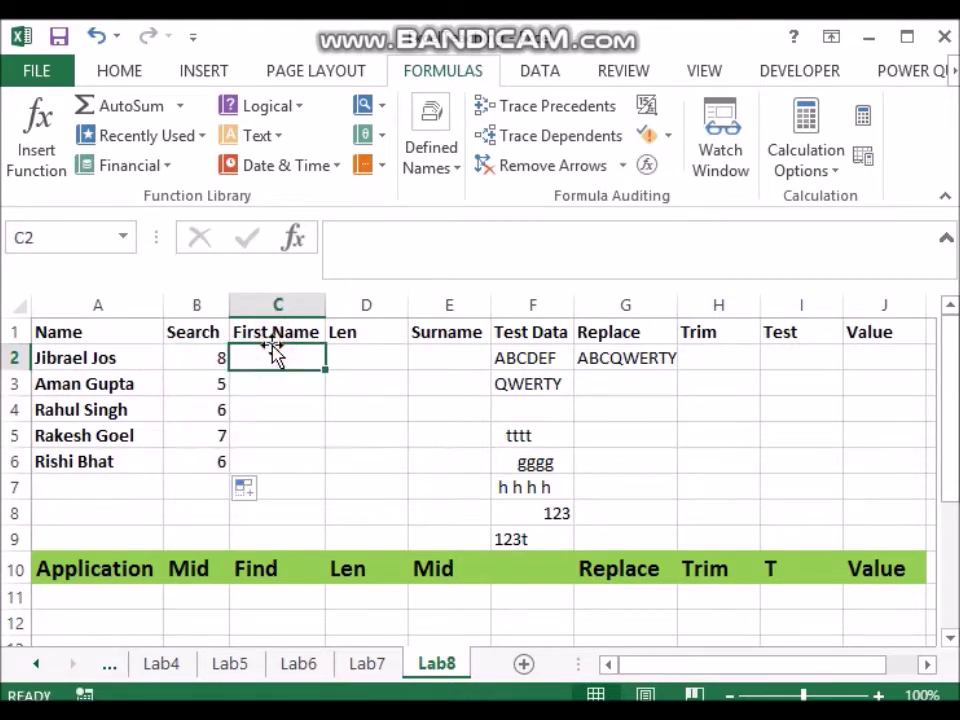
pyautogui.write('=')
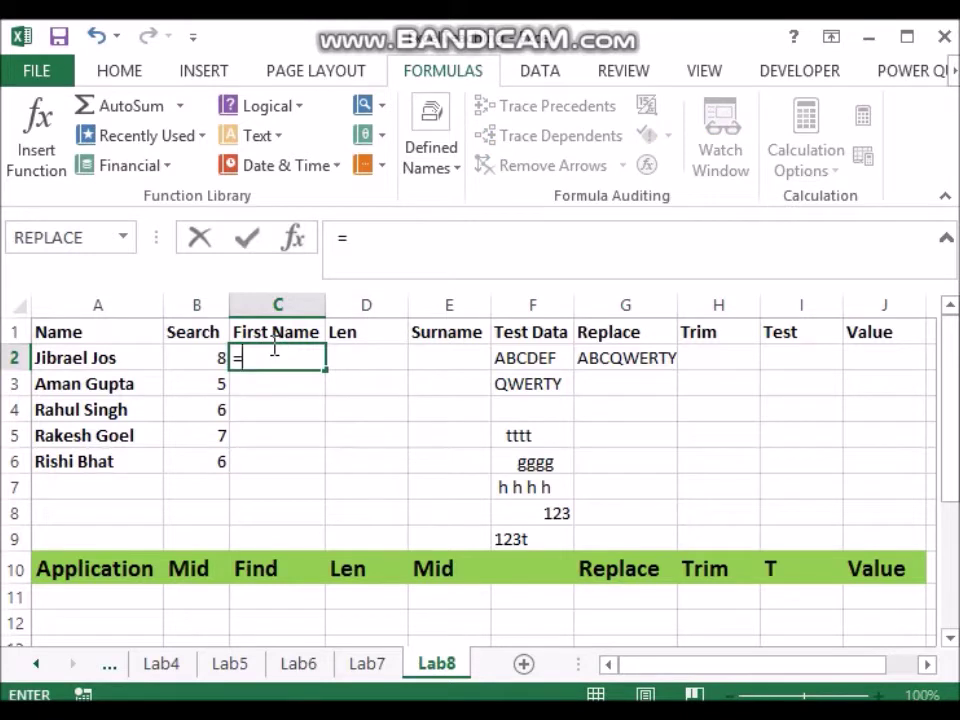
pyautogui.write('left')
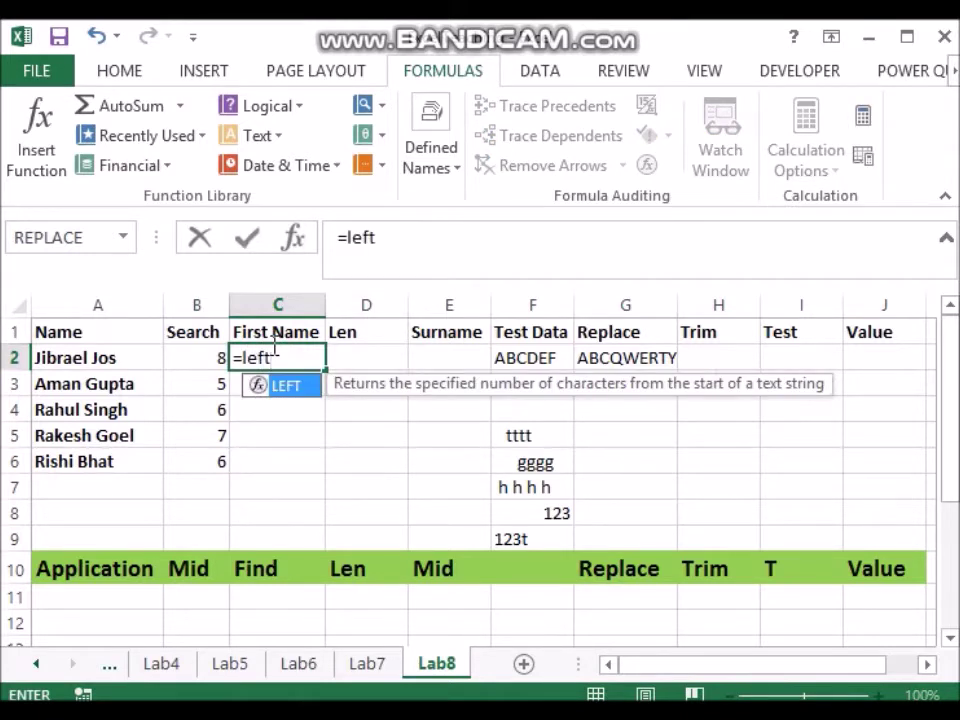
pyautogui.write('(')
pyautogui.click(76, 360)
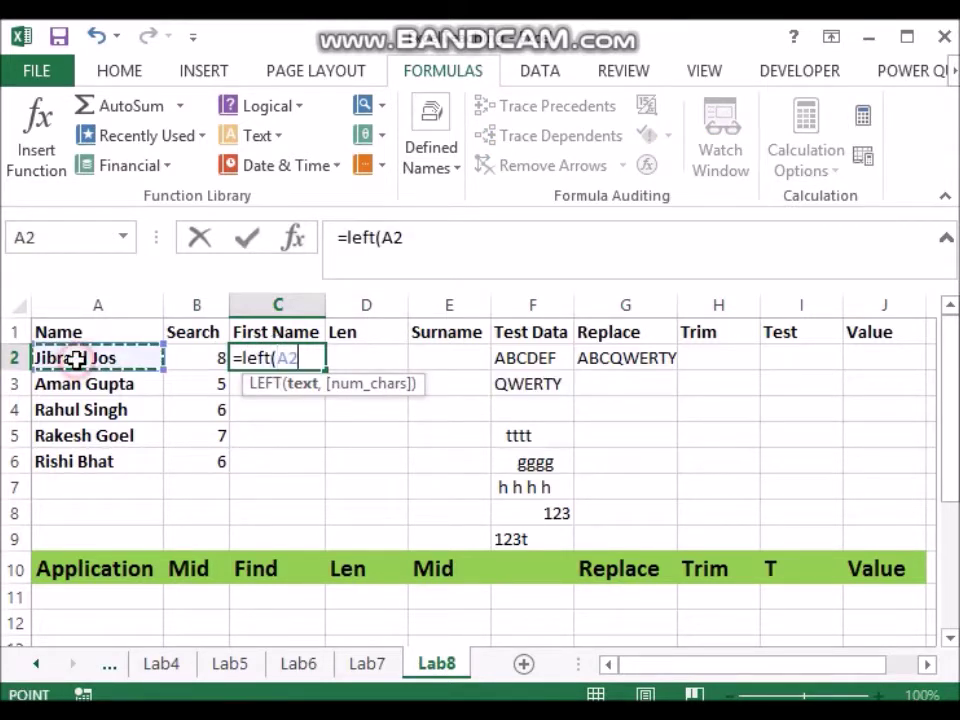
pyautogui.write(',')
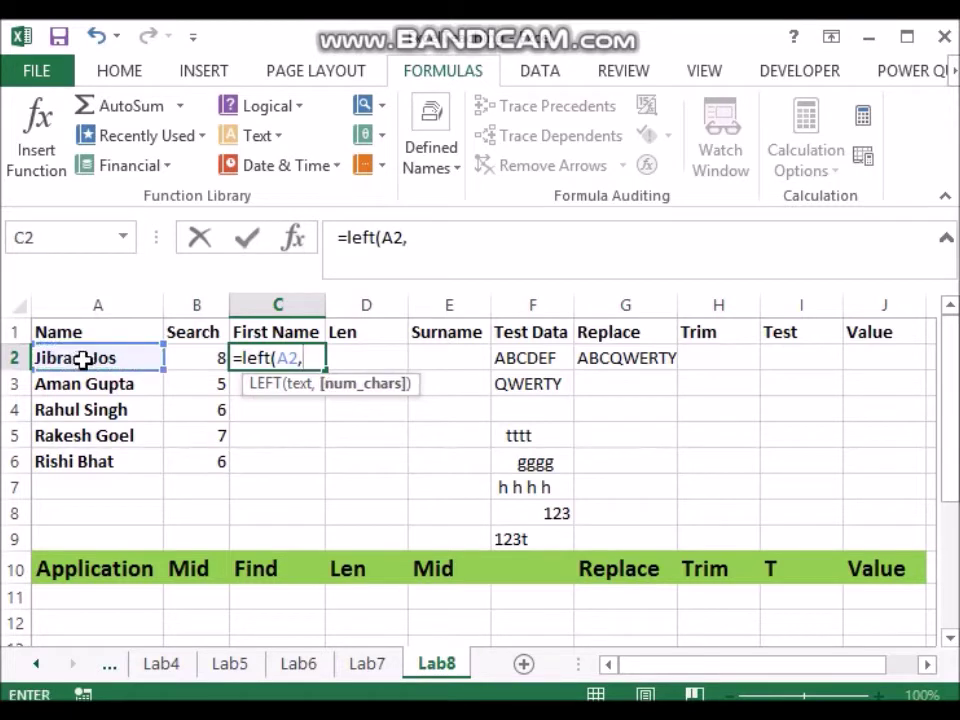
pyautogui.click(203, 358)
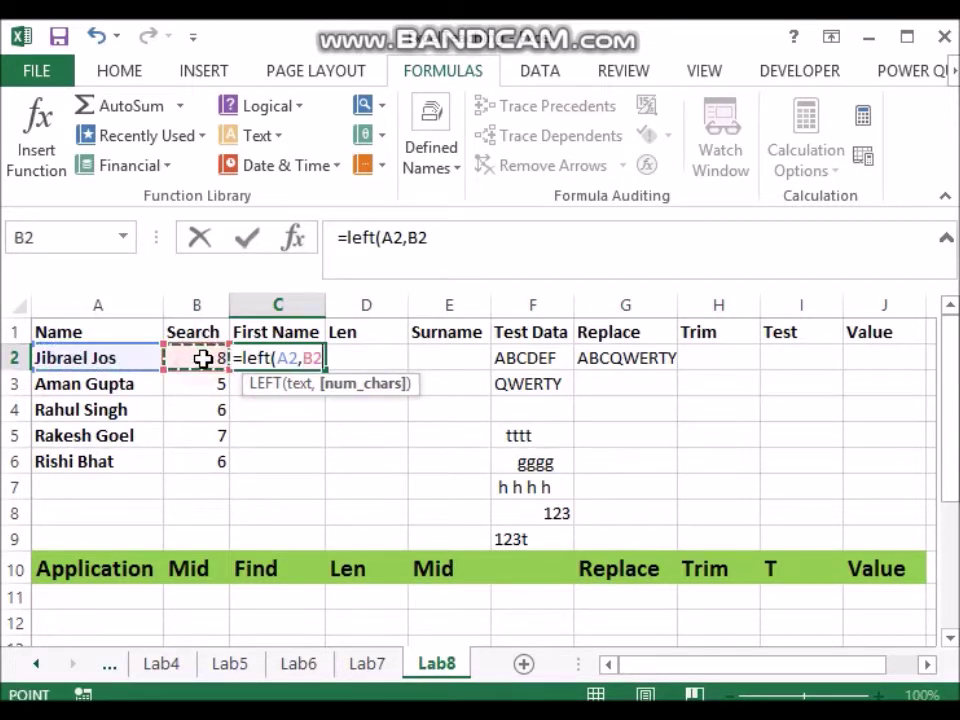
pyautogui.write('-1')
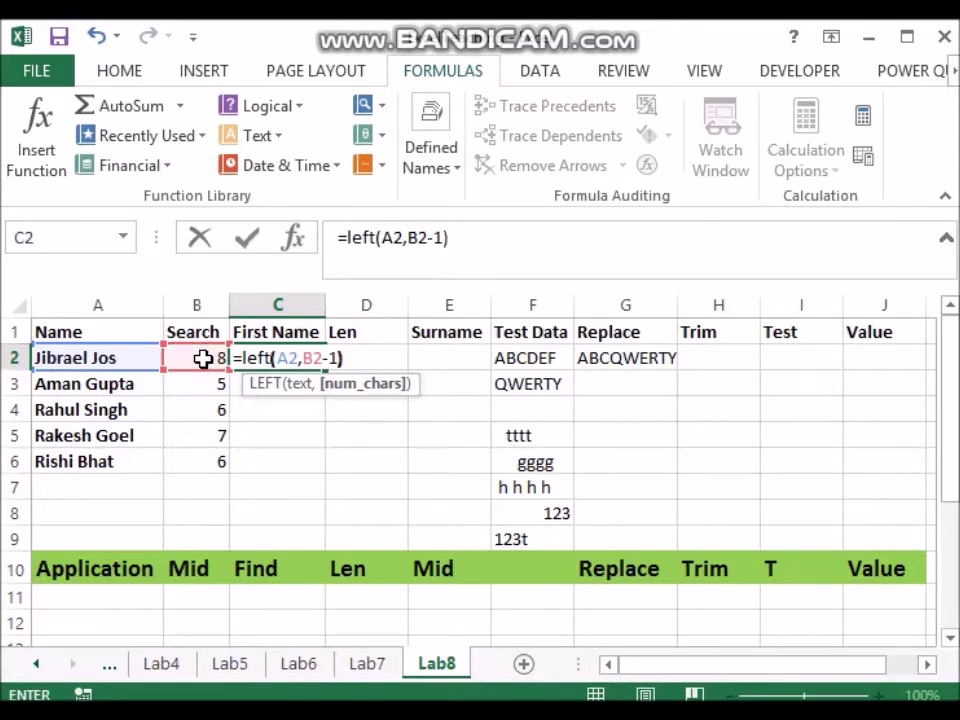
pyautogui.press('Tab')
pyautogui.click(298, 362)
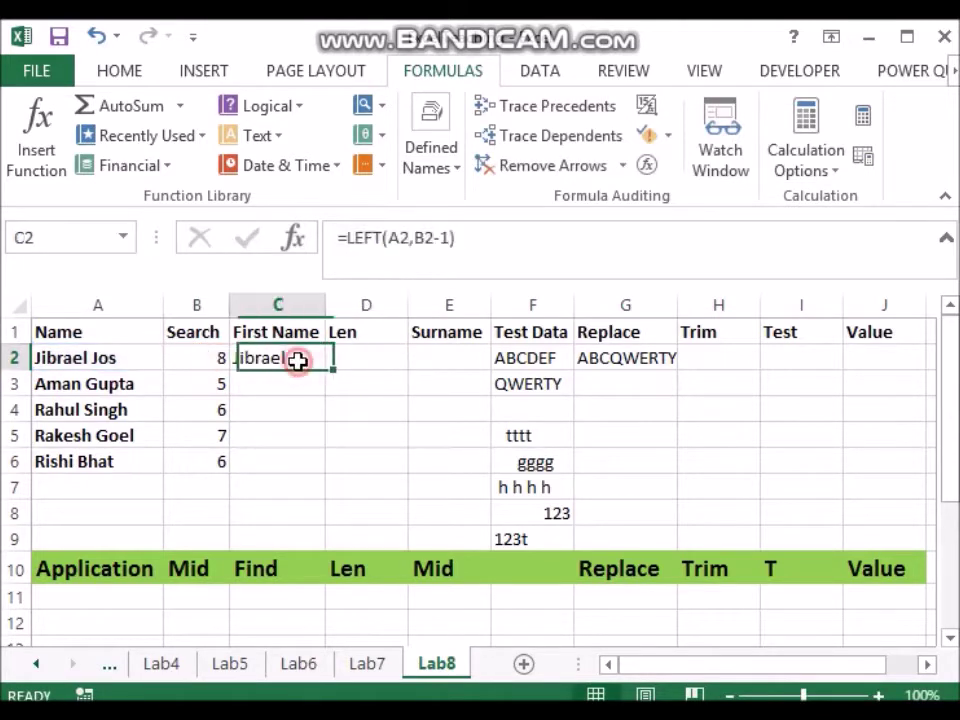
pyautogui.moveTo(324, 370); pyautogui.dragTo(311, 480)
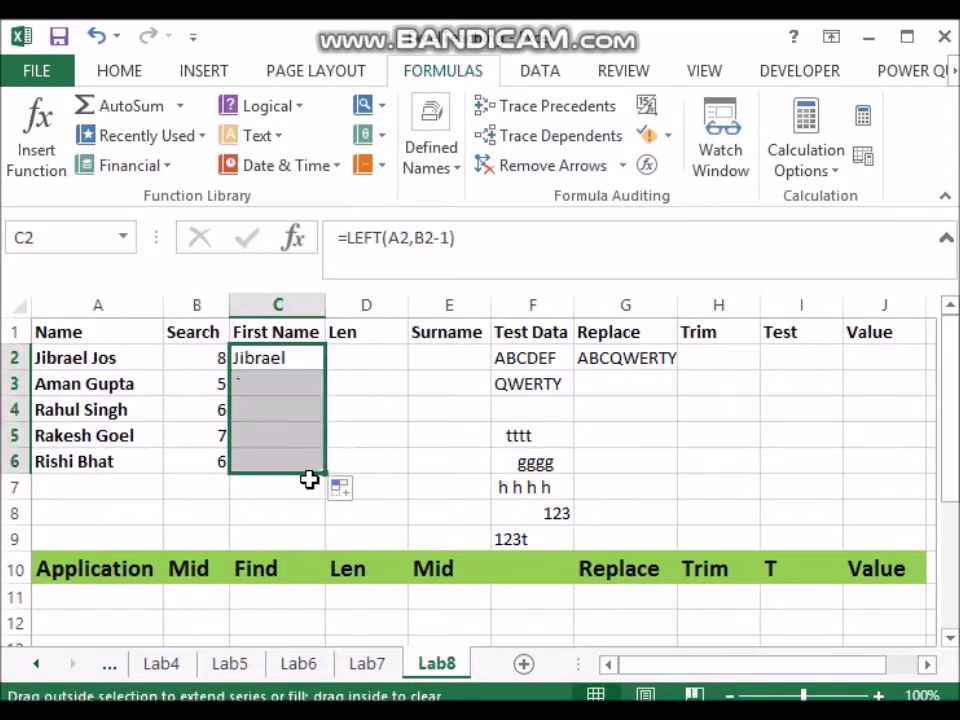
pyautogui.click(447, 361)
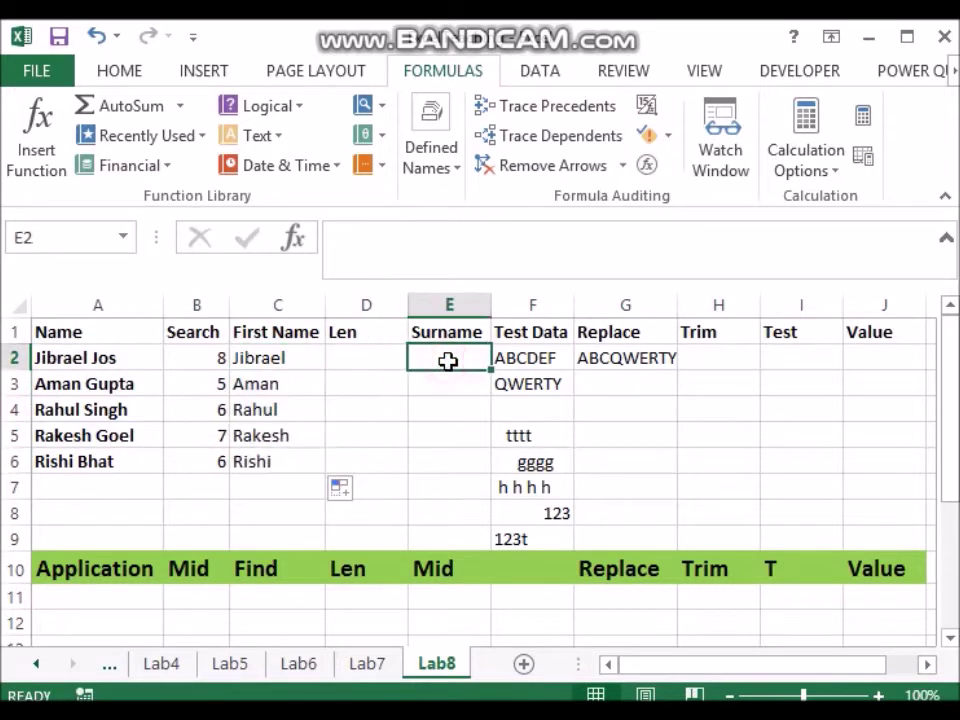
pyautogui.click(369, 367)
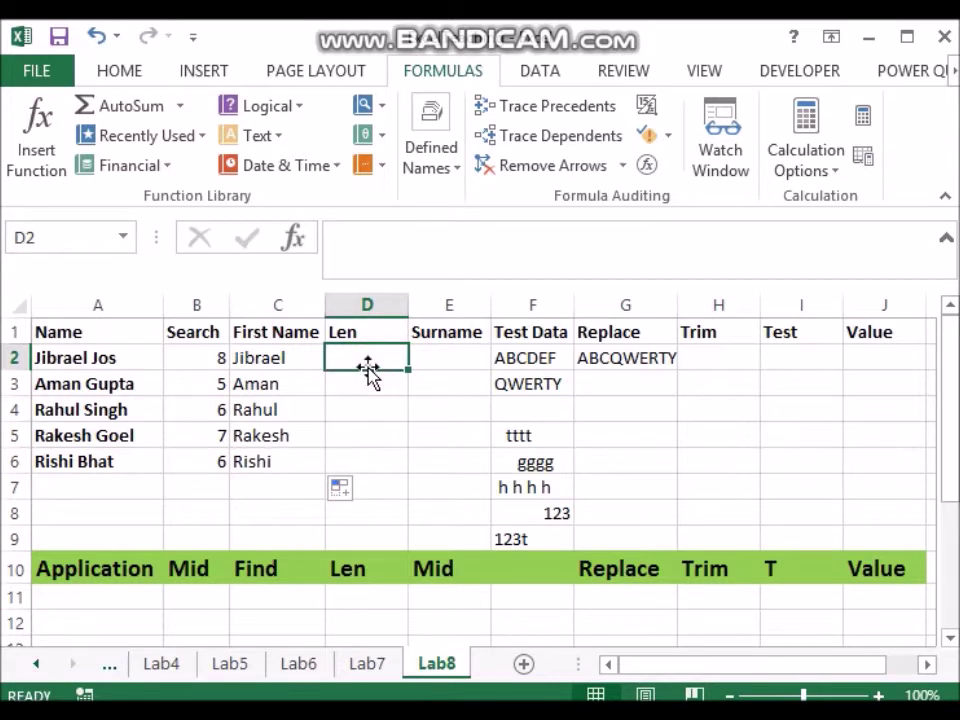
pyautogui.click(369, 367)
pyautogui.click(92, 360)
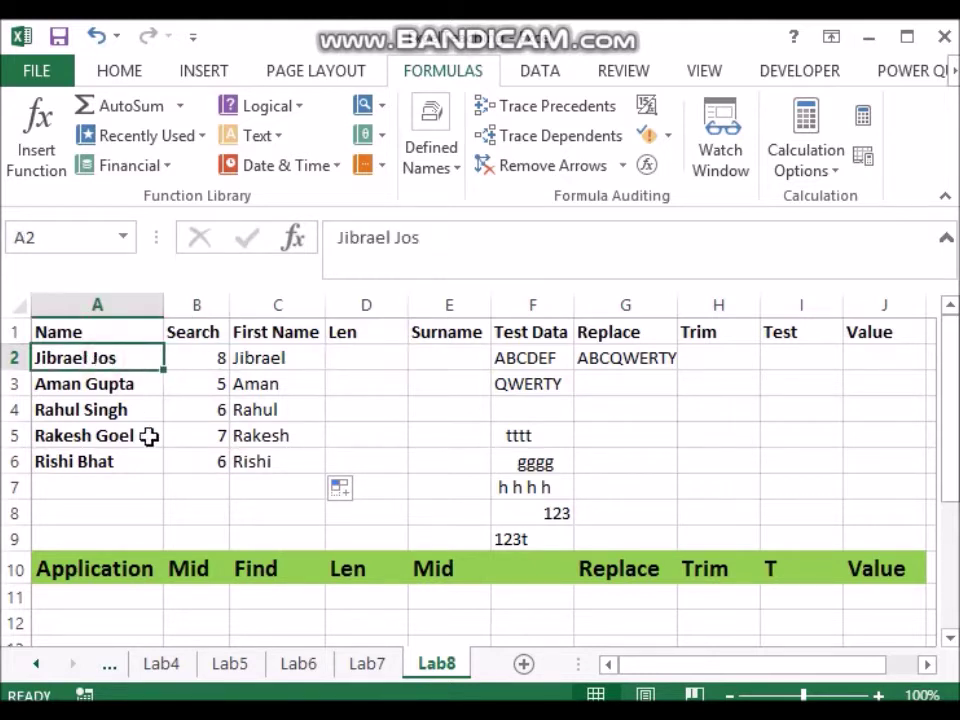
pyautogui.click(107, 386)
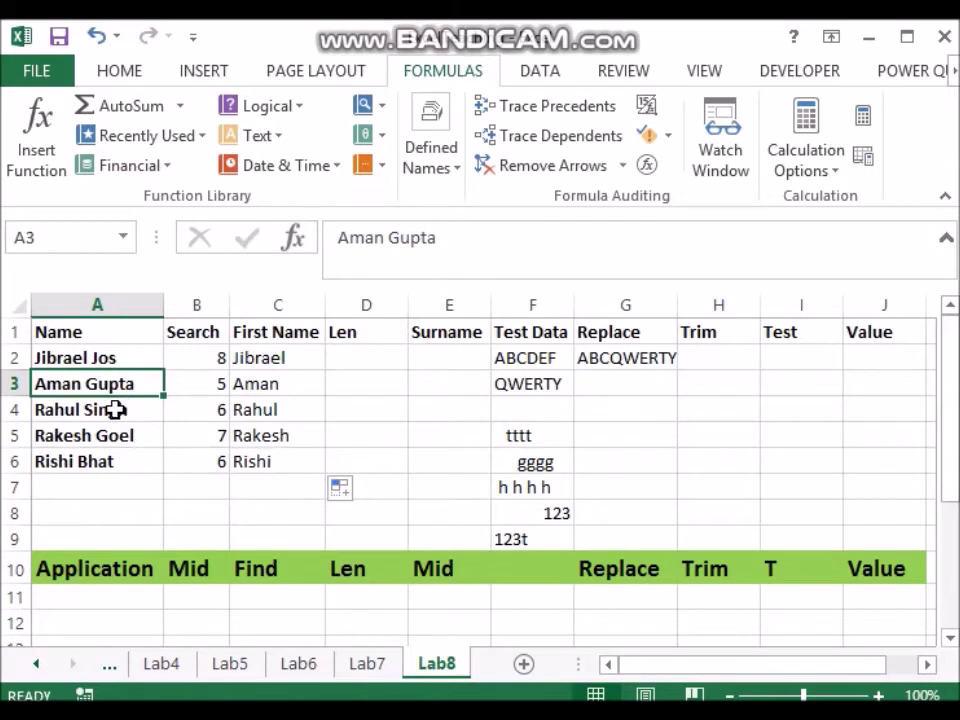
pyautogui.click(116, 410)
pyautogui.click(370, 357)
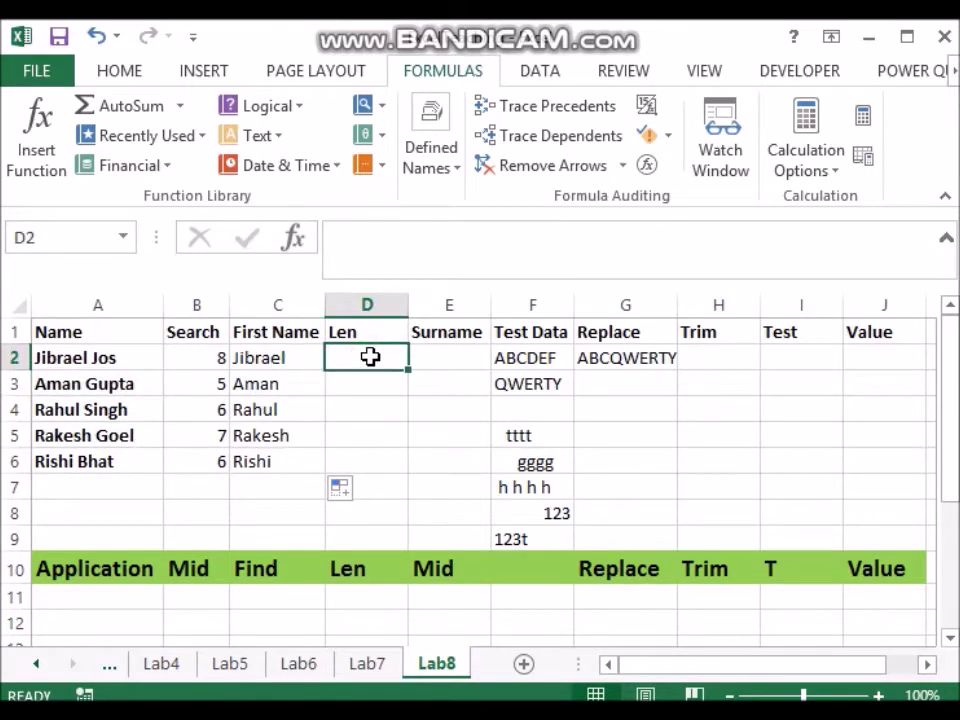
# Step: Enter =LEN(A2) in D2, fill it down to D6, and review the B2 and D2 formulas
pyautogui.write('=len(')
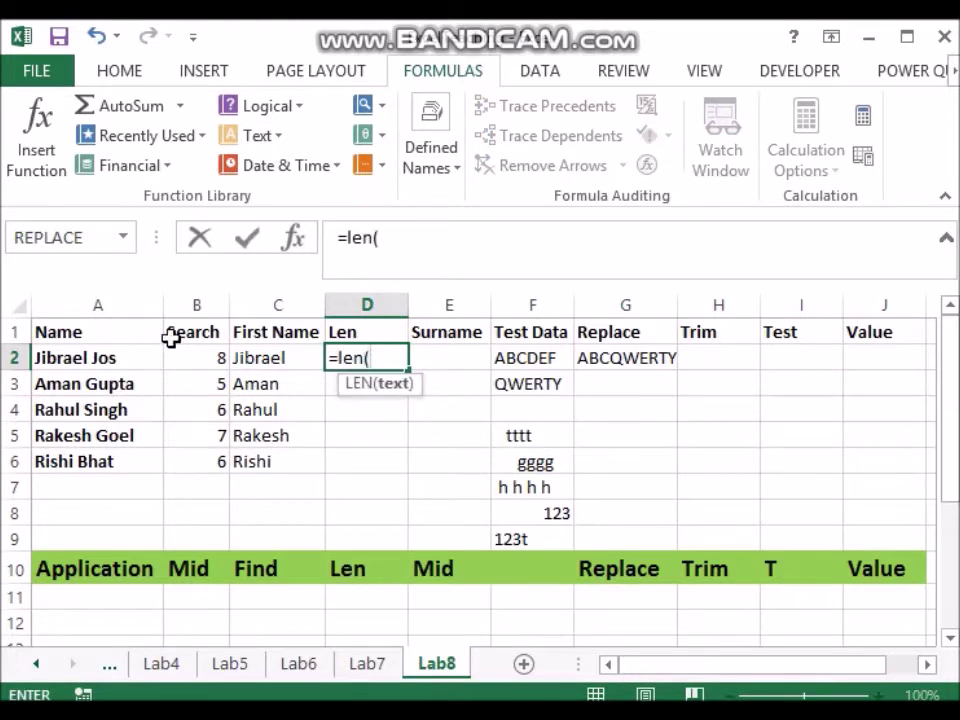
pyautogui.click(75, 362)
pyautogui.write(')')
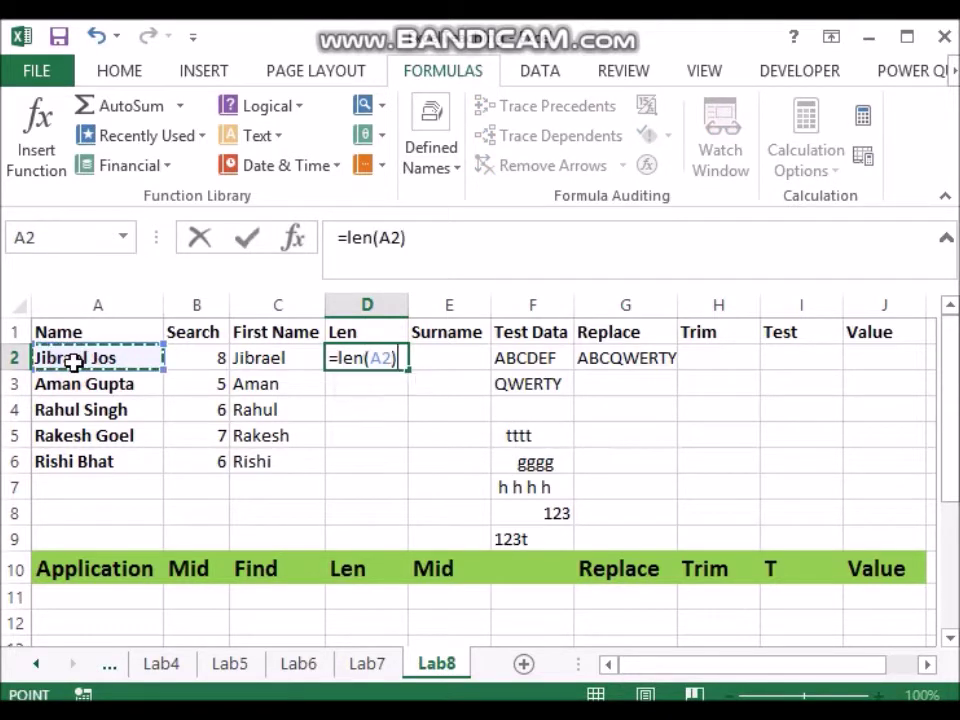
pyautogui.press('Tab')
pyautogui.click(369, 371)
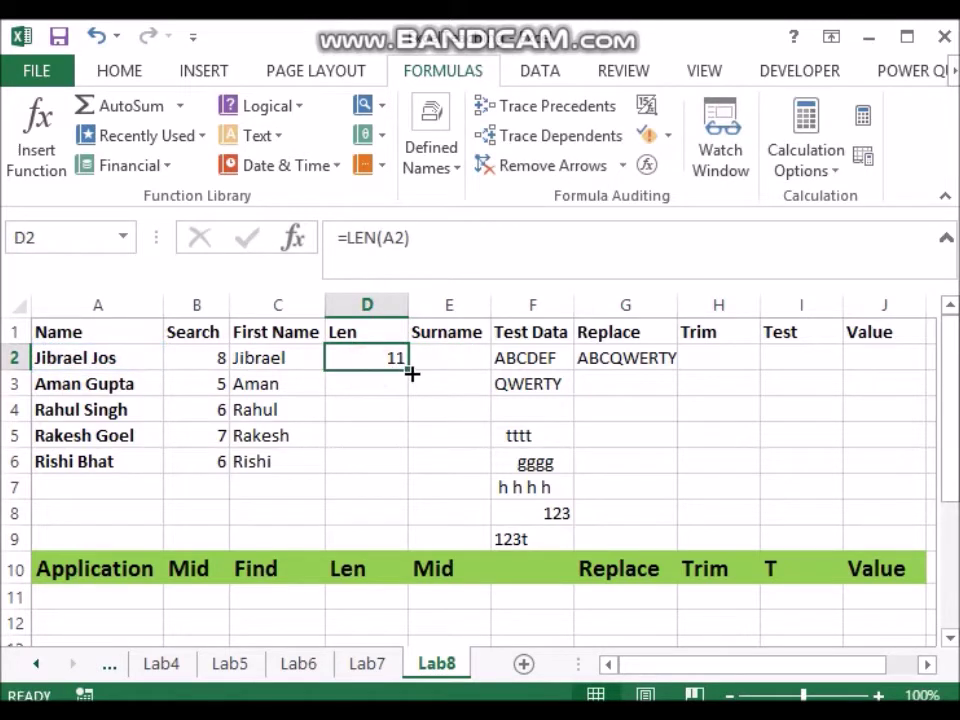
pyautogui.moveTo(409, 369); pyautogui.dragTo(404, 472)
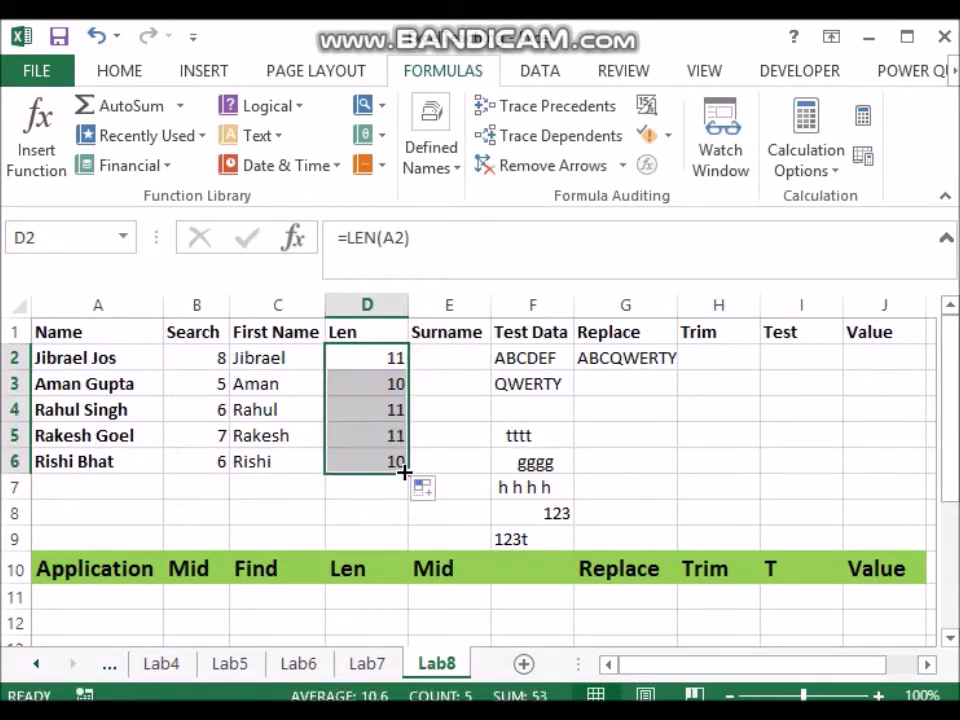
pyautogui.click(207, 358)
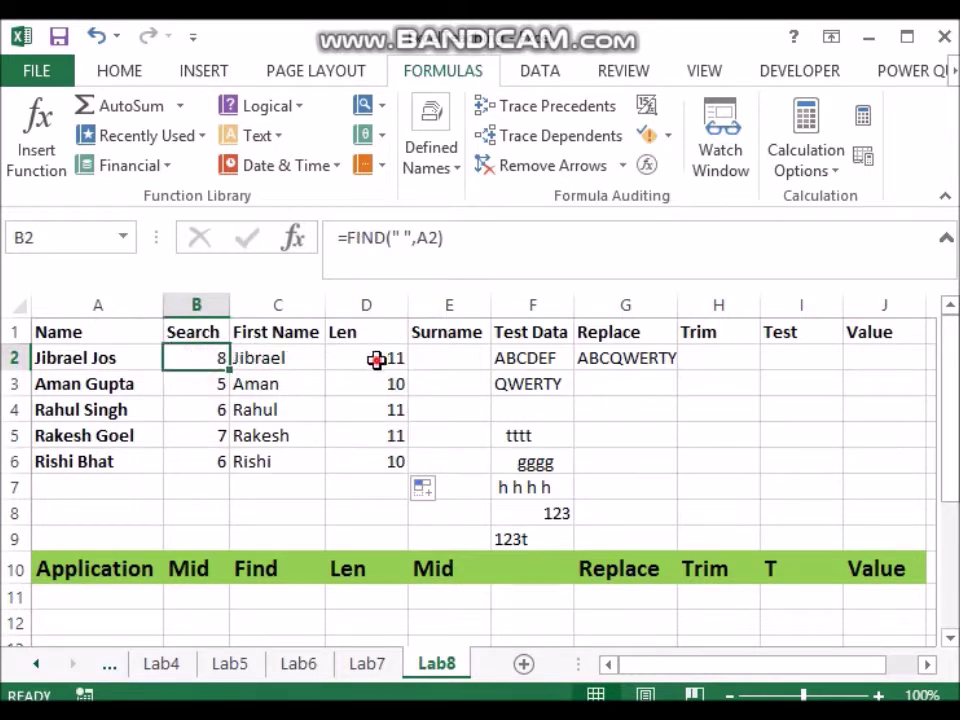
pyautogui.click(376, 360)
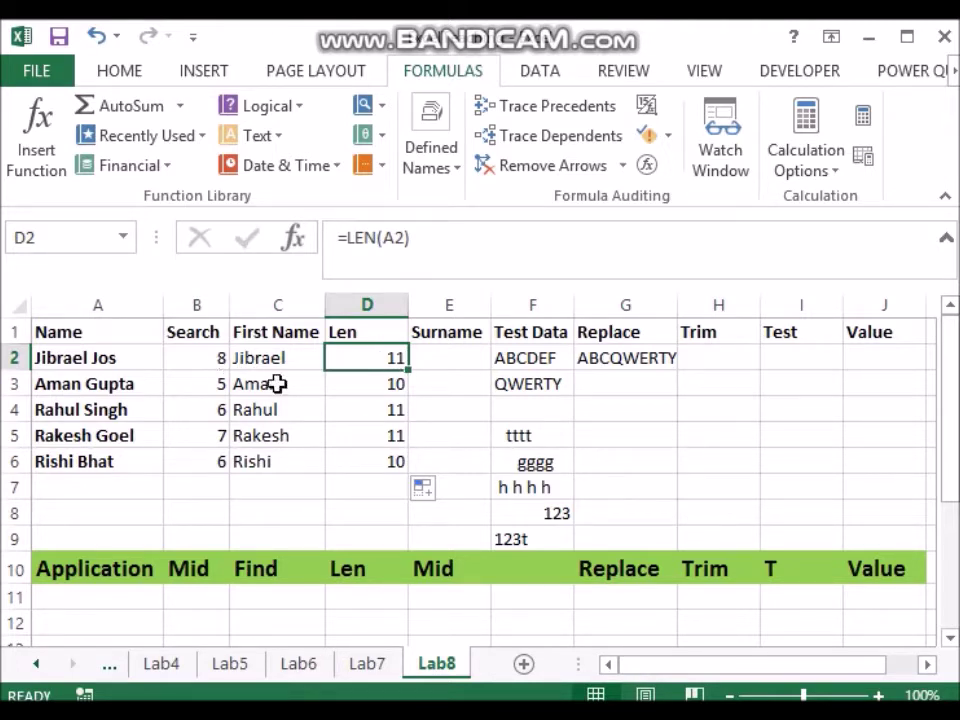
pyautogui.click(97, 383)
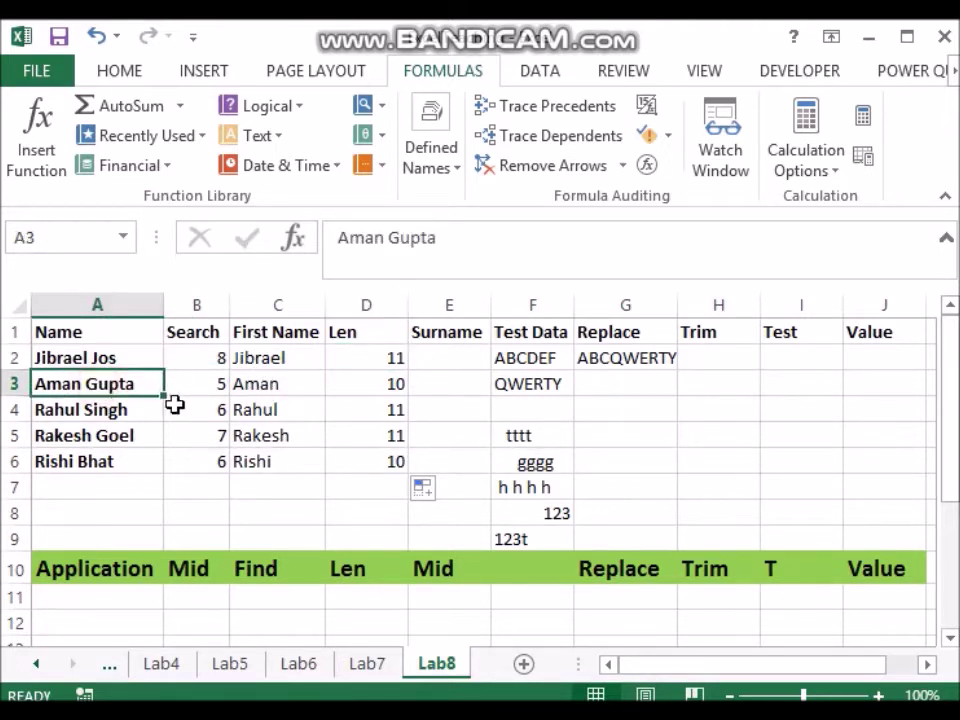
pyautogui.click(386, 387)
pyautogui.click(211, 380)
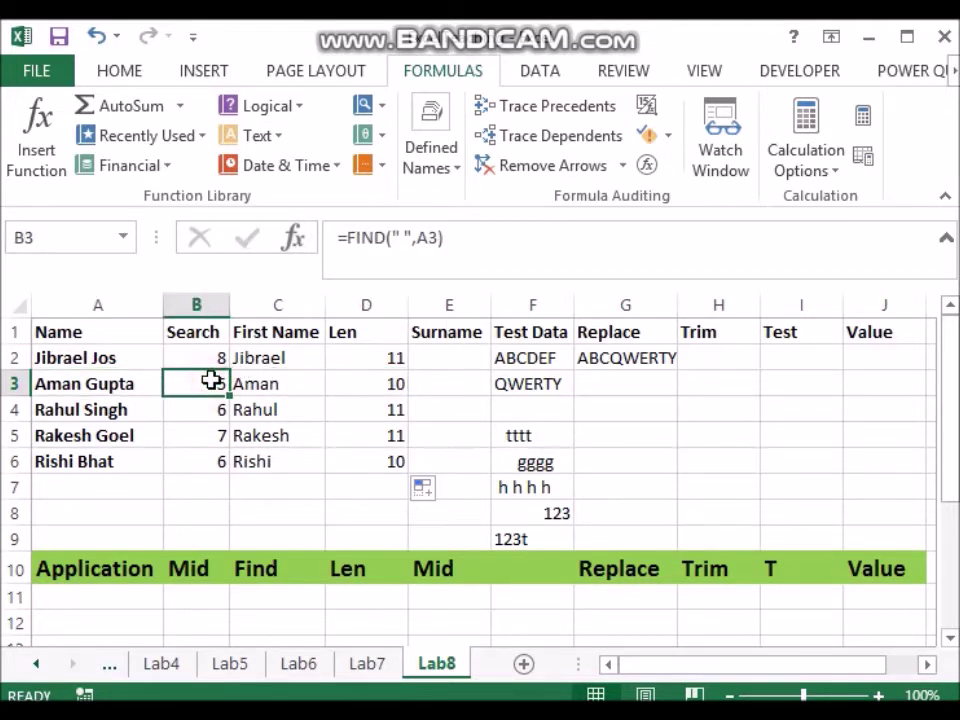
pyautogui.click(439, 363)
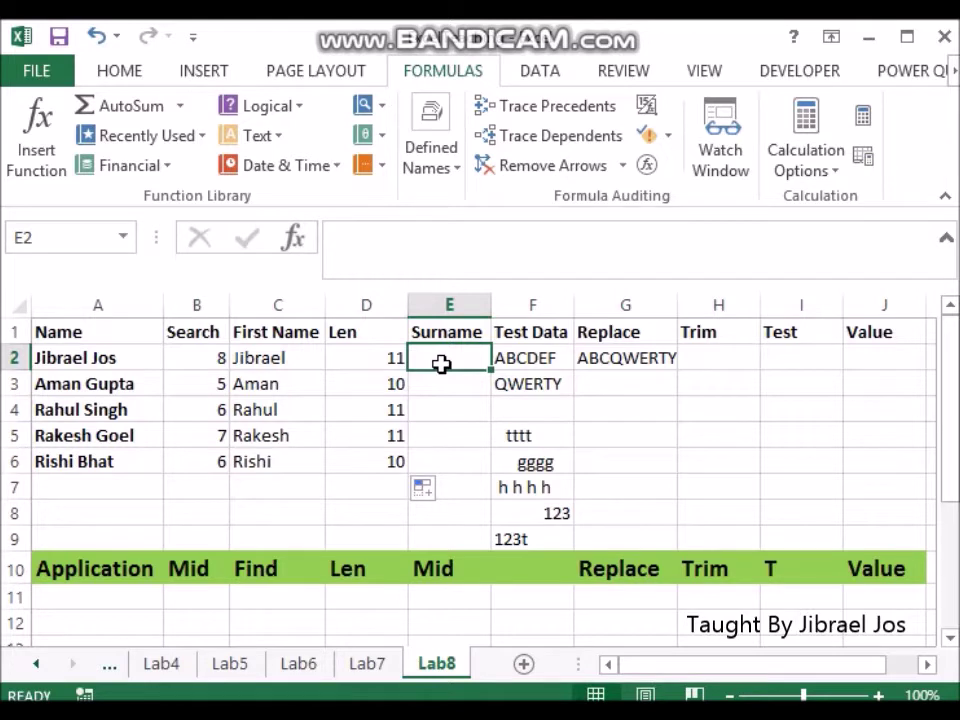
pyautogui.write('=right')
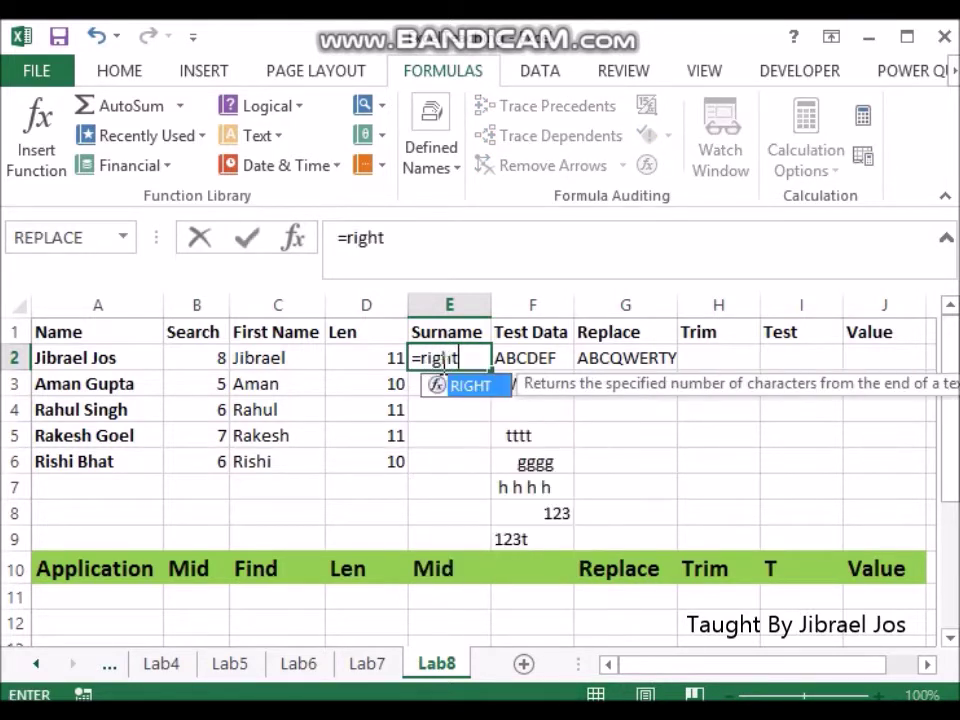
pyautogui.write('(')
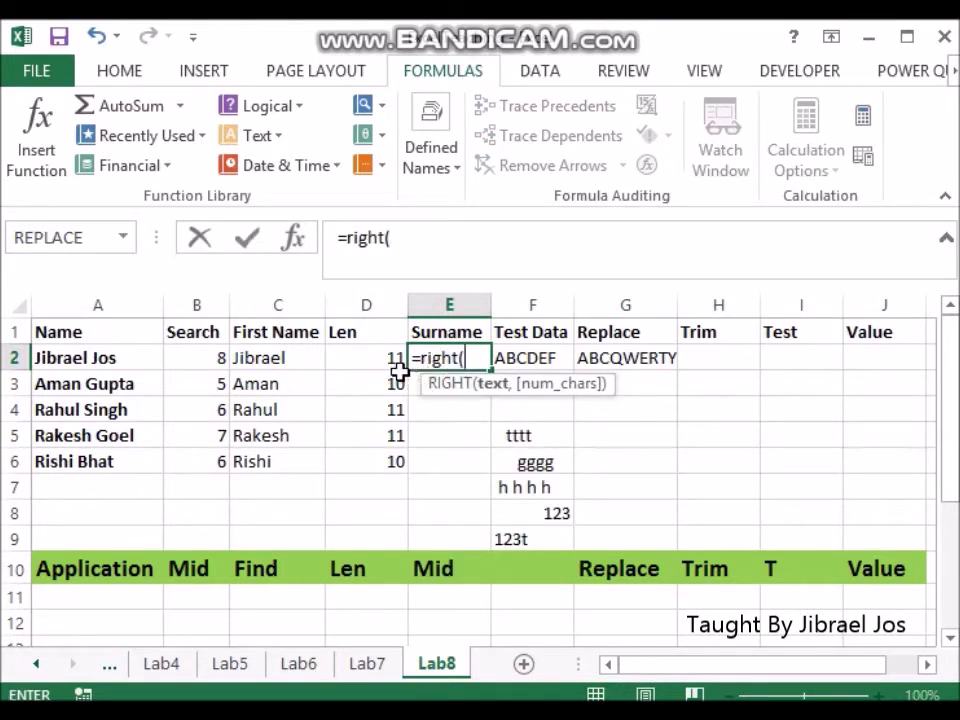
# Step: Build =RIGHT(A2,D2-B2) in E2 and fill it through E6 to extract each surname
pyautogui.click(57, 357)
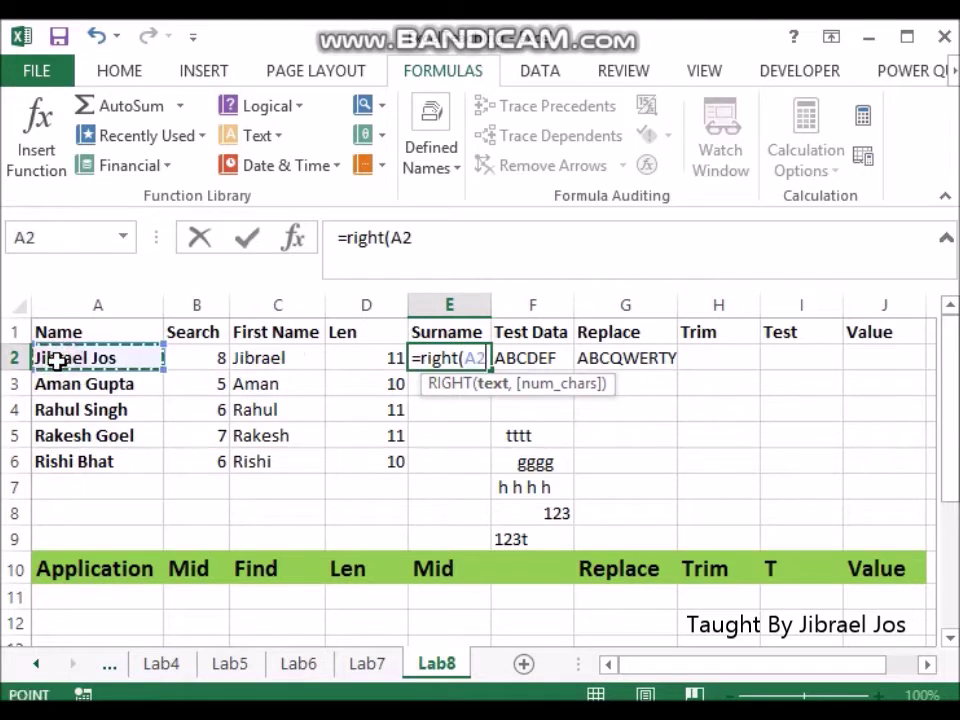
pyautogui.write(',')
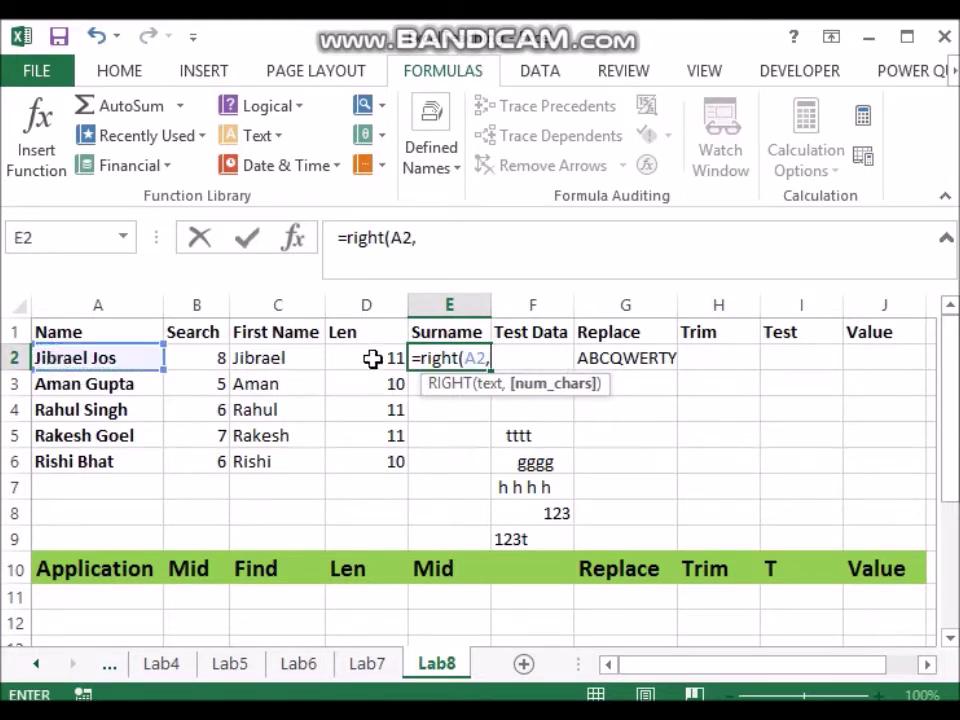
pyautogui.click(371, 358)
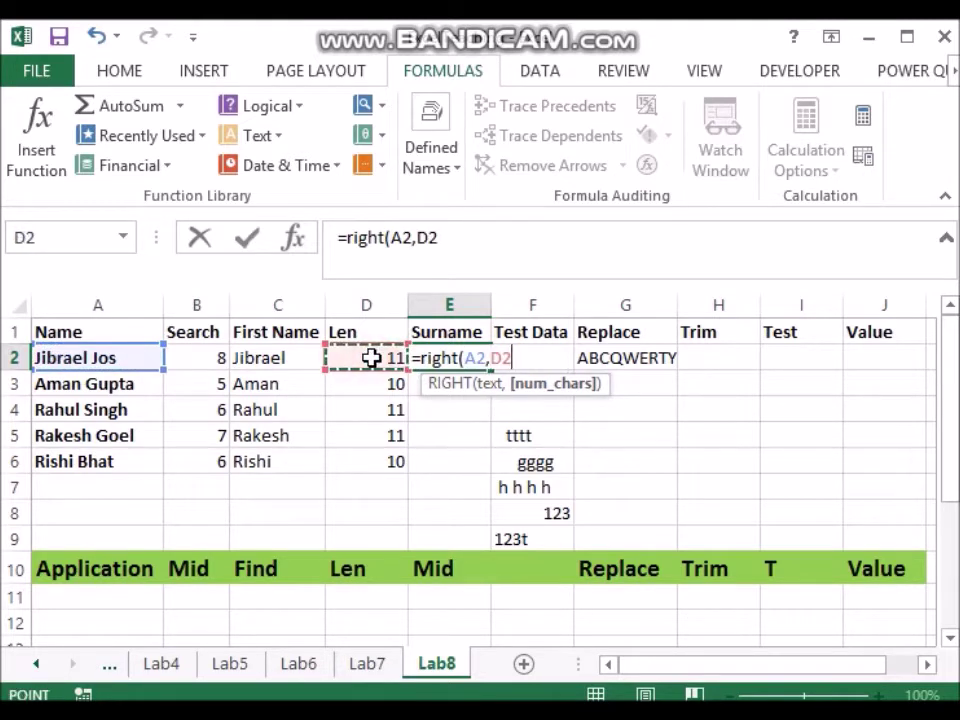
pyautogui.write('-')
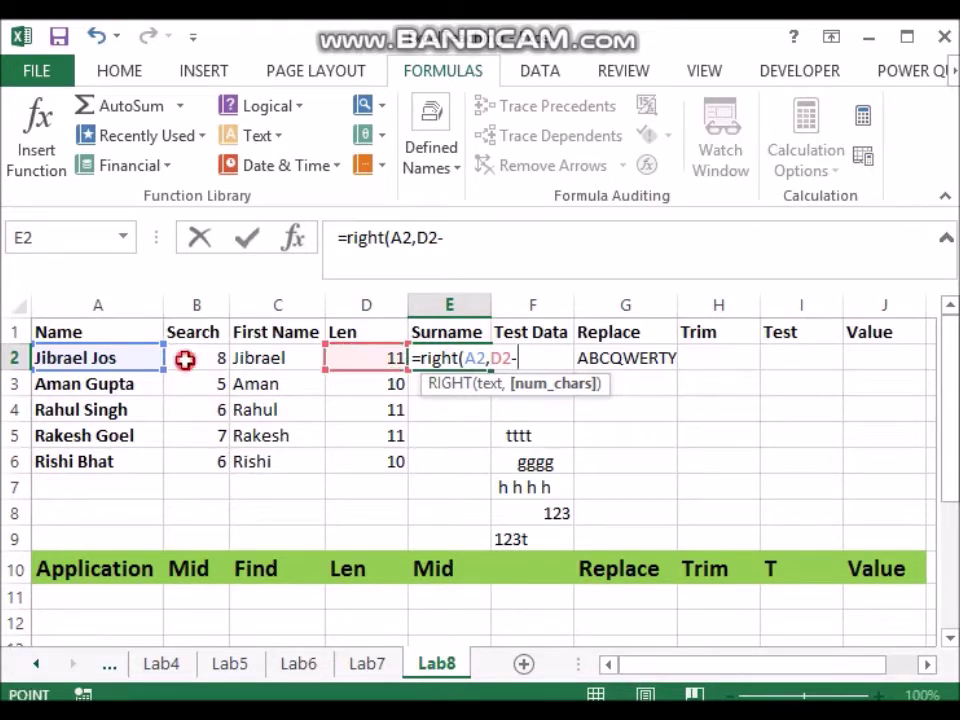
pyautogui.click(185, 360)
pyautogui.write(')')
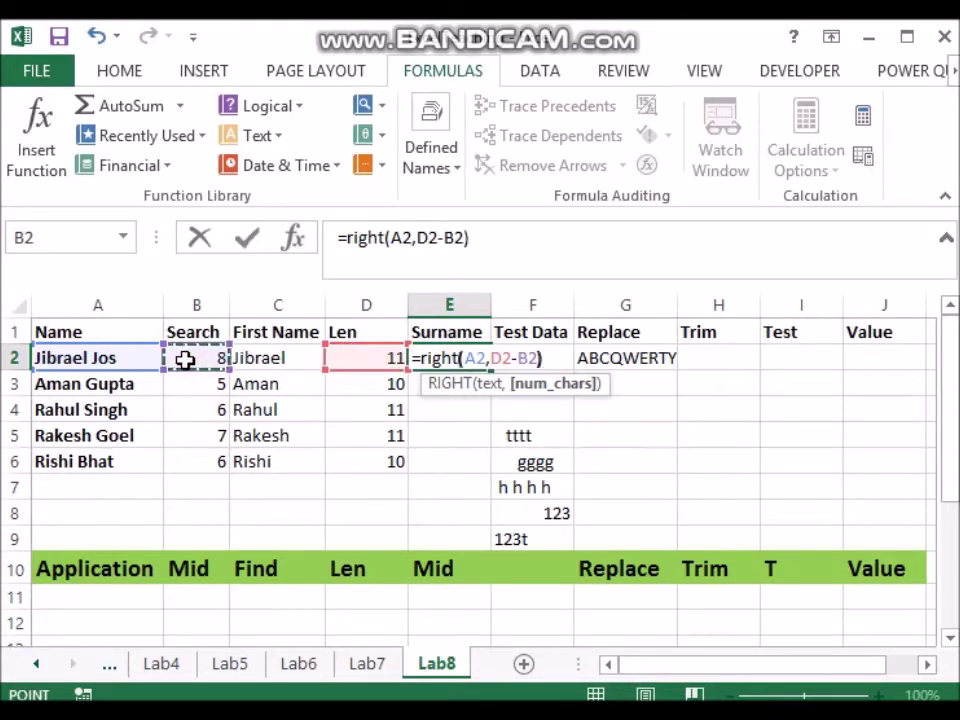
pyautogui.press('Tab')
pyautogui.click(449, 362)
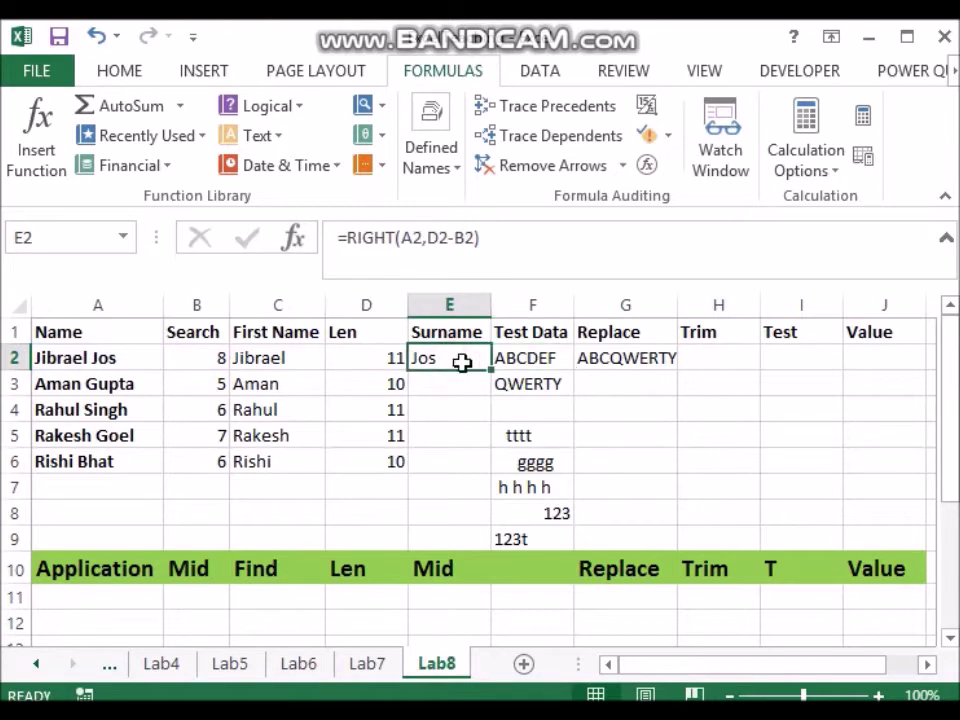
pyautogui.moveTo(491, 370); pyautogui.dragTo(482, 472)
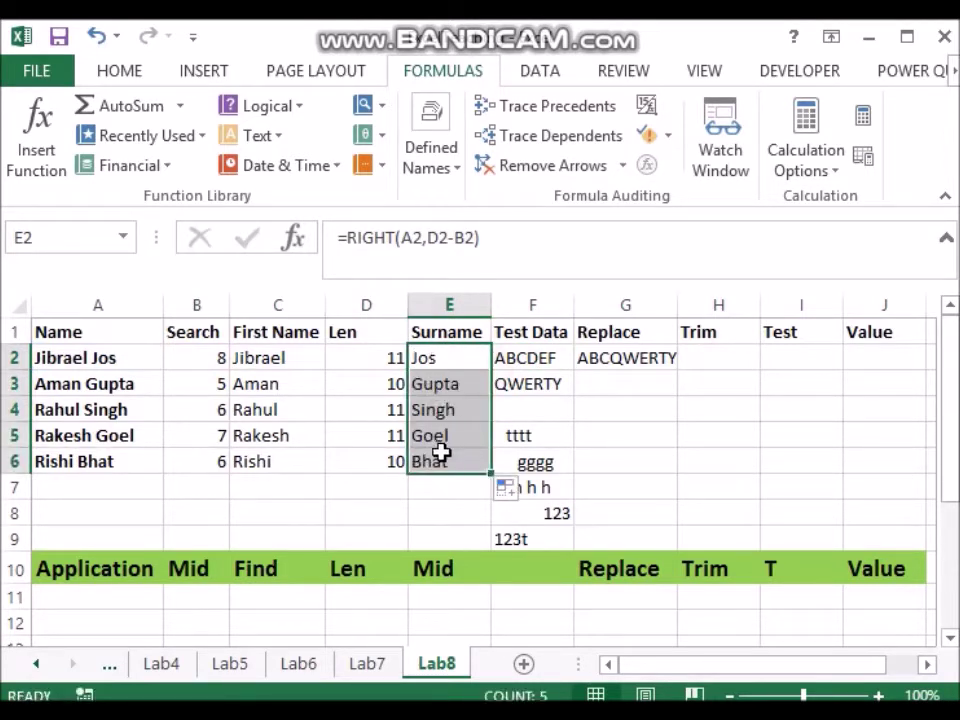
pyautogui.click(366, 446)
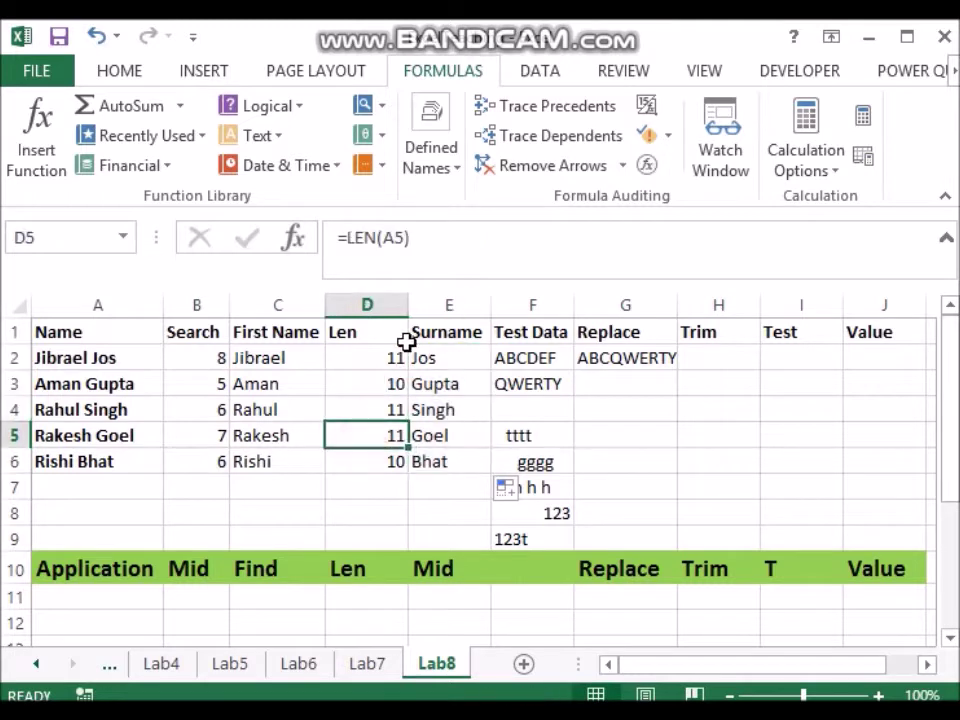
# Step: AutoFit the Len column, then review the formulas in E5, E2, D2 and B2
pyautogui.doubleClick(408, 306)
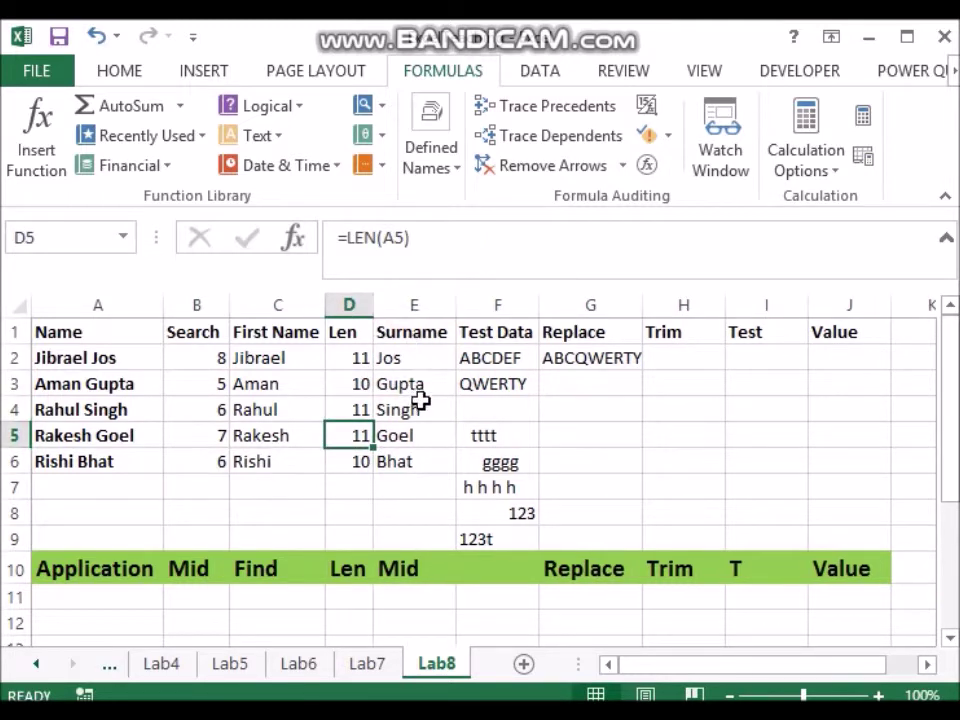
pyautogui.click(418, 430)
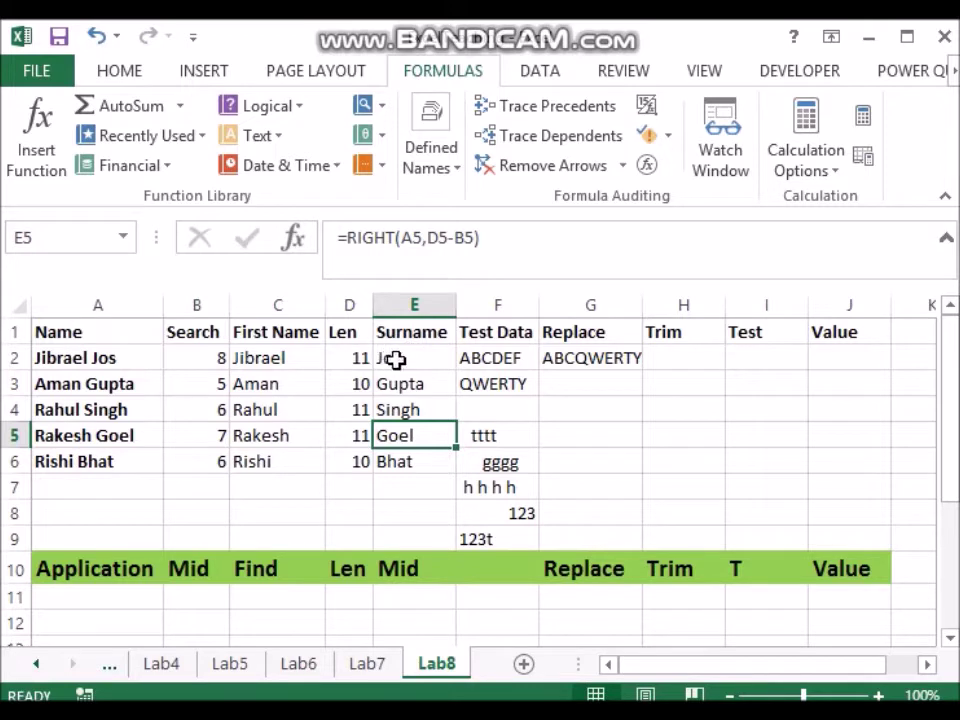
pyautogui.click(405, 363)
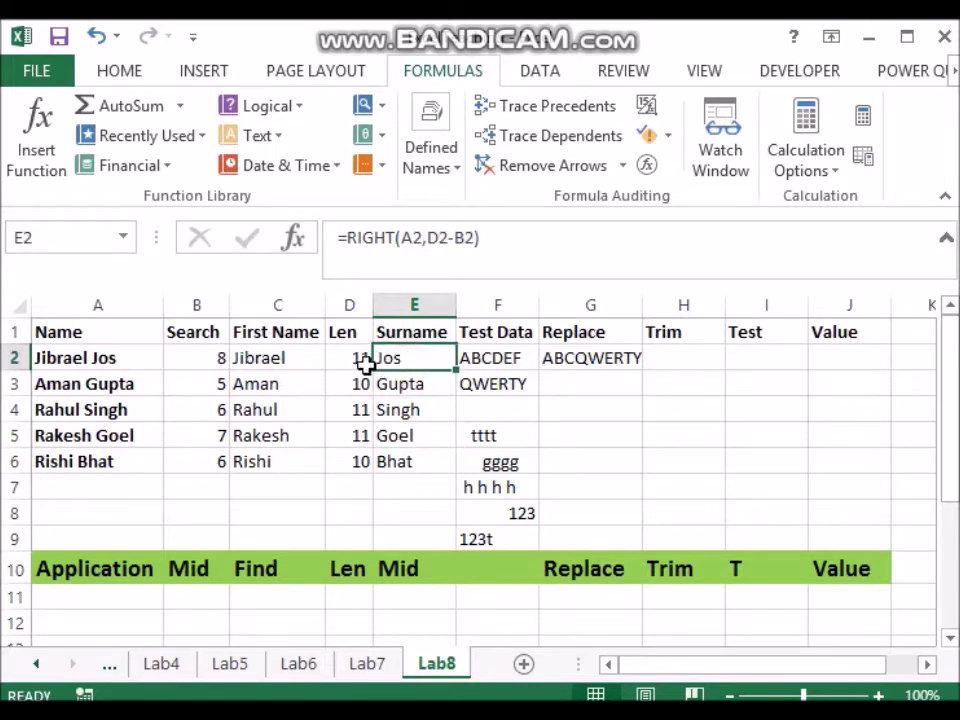
pyautogui.click(355, 358)
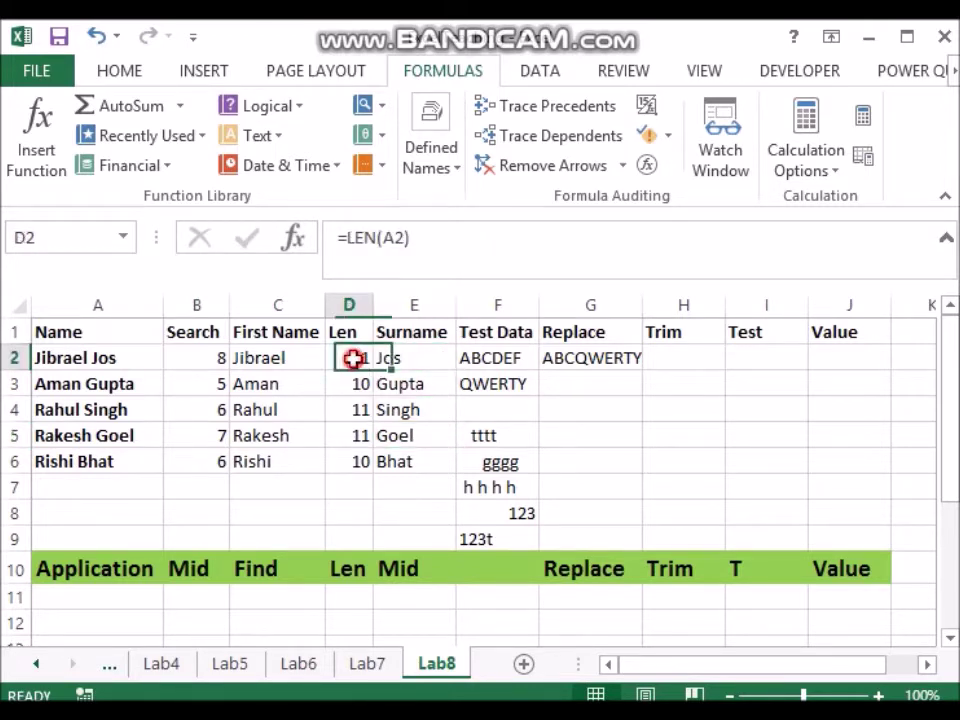
pyautogui.click(208, 353)
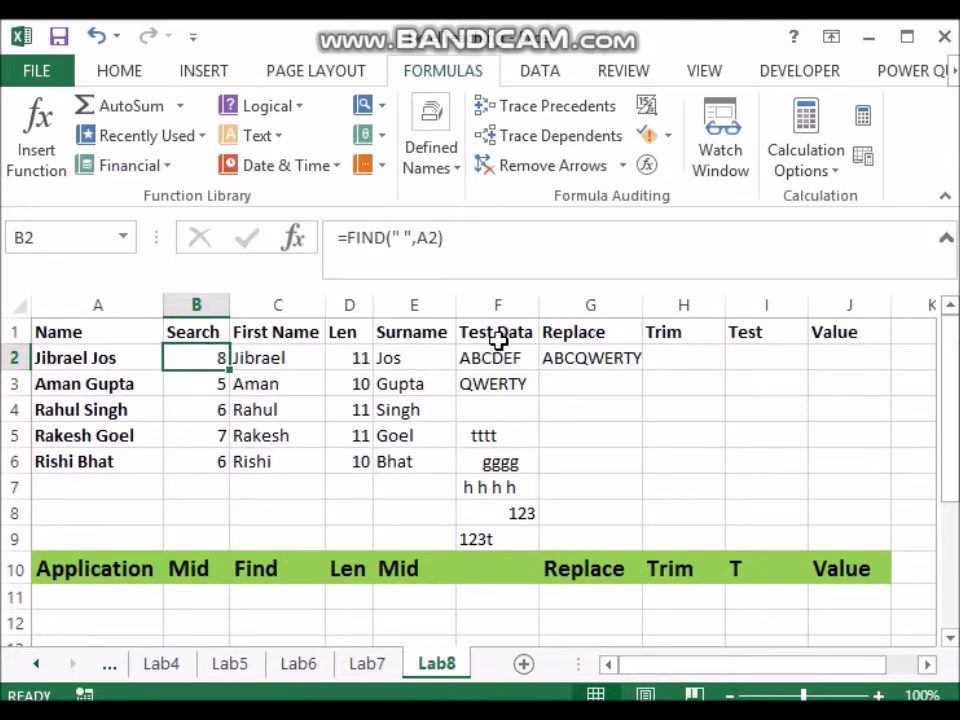
# Step: Make the Test Data values in F2 through F9 bold
pyautogui.moveTo(485, 358); pyautogui.dragTo(487, 537)
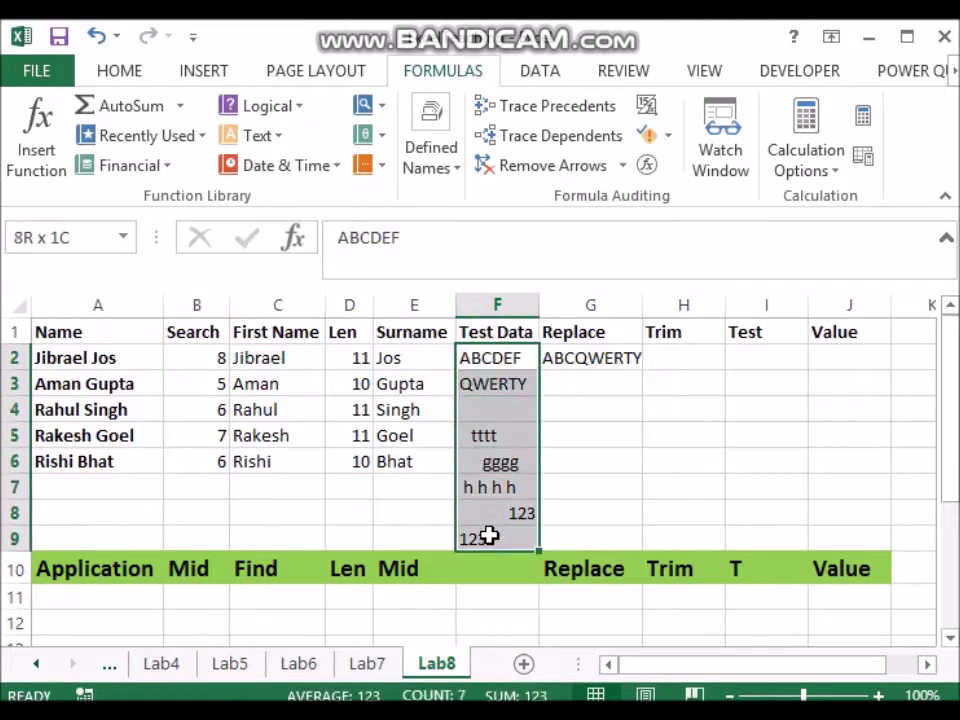
pyautogui.hotkey('ctrl', 'b')
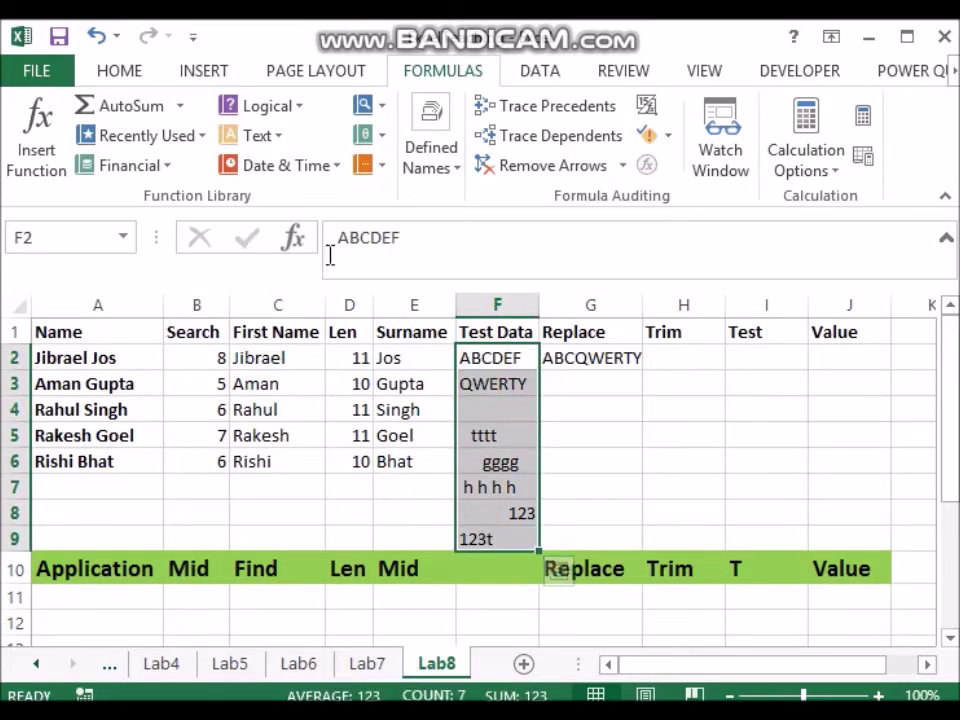
pyautogui.click(615, 457)
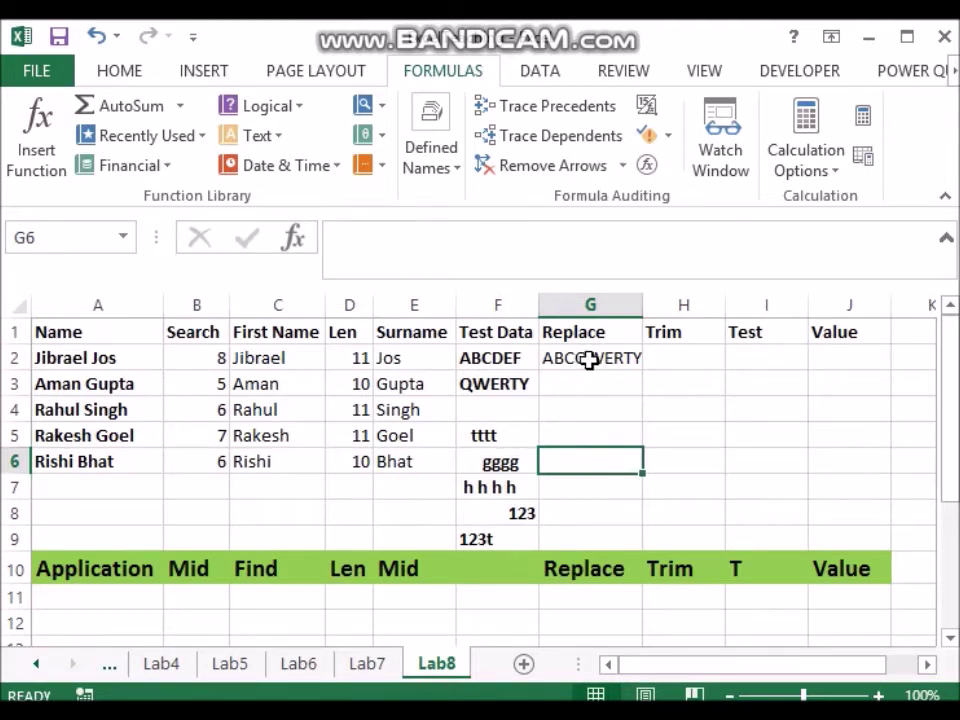
# Step: Change the second Mid heading in row 10 to Right
pyautogui.click(390, 568)
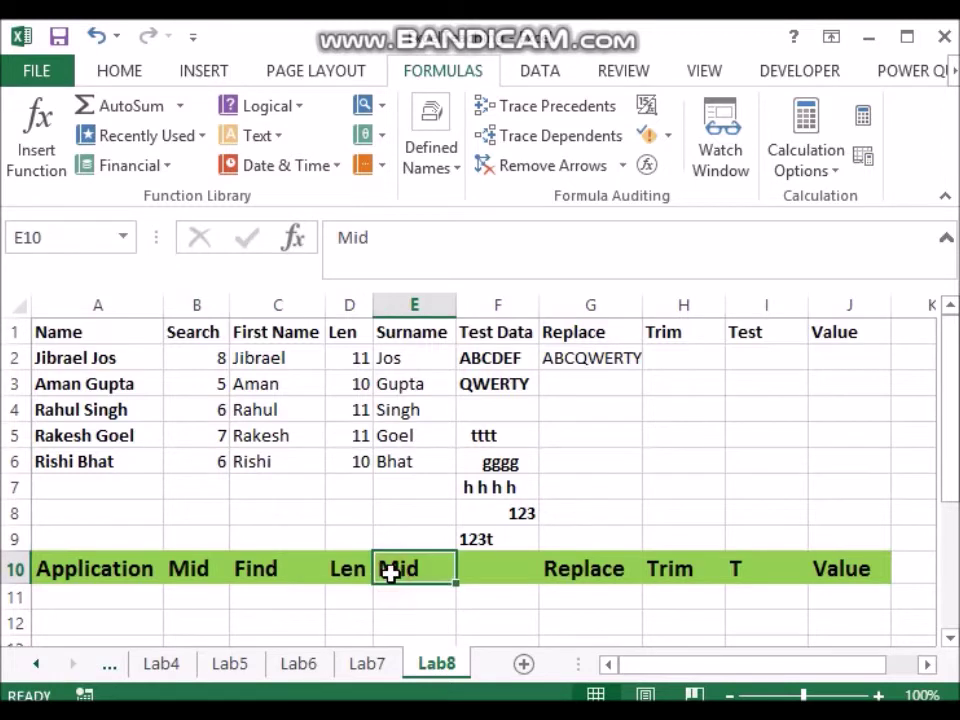
pyautogui.write('Right')
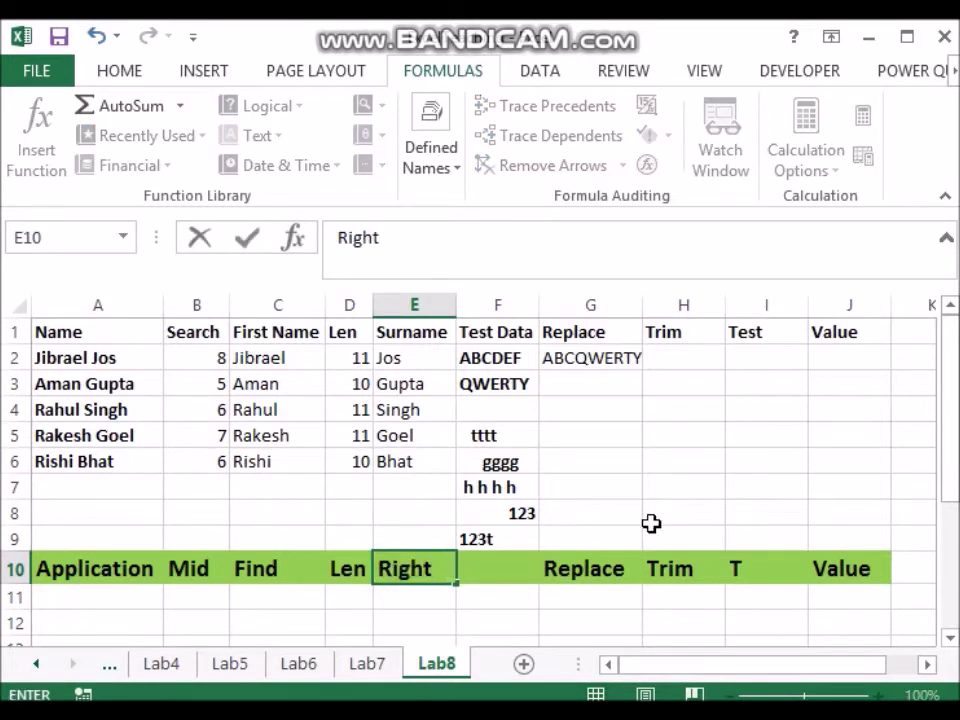
pyautogui.click(616, 460)
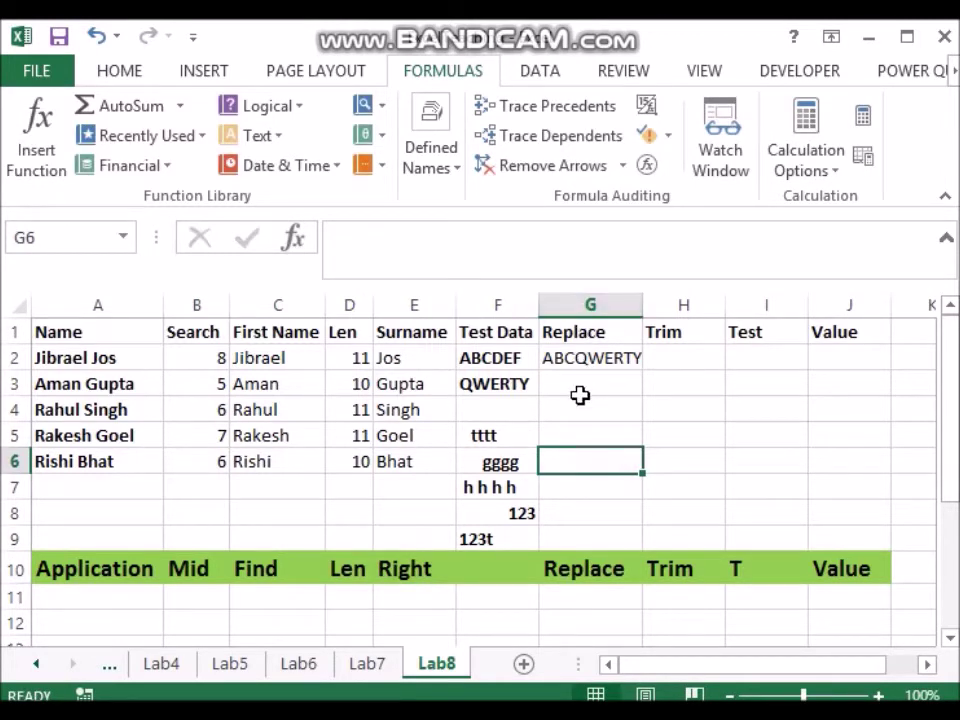
# Step: Compare the ABCDEF and QWERTY test values and begin a REPLACE formula in G4
pyautogui.click(489, 359)
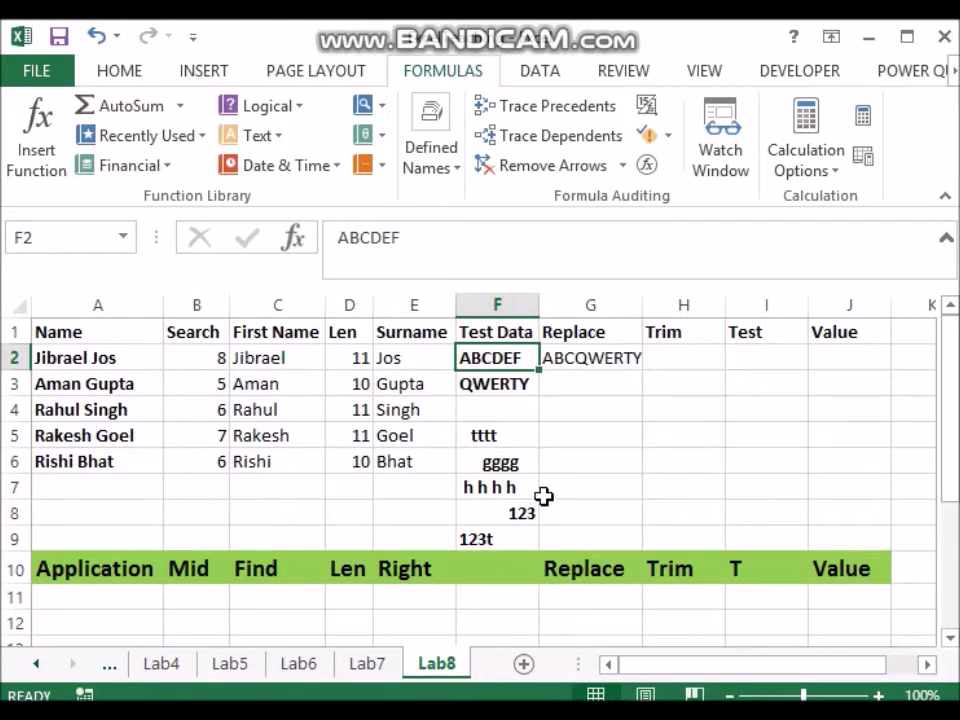
pyautogui.click(469, 386)
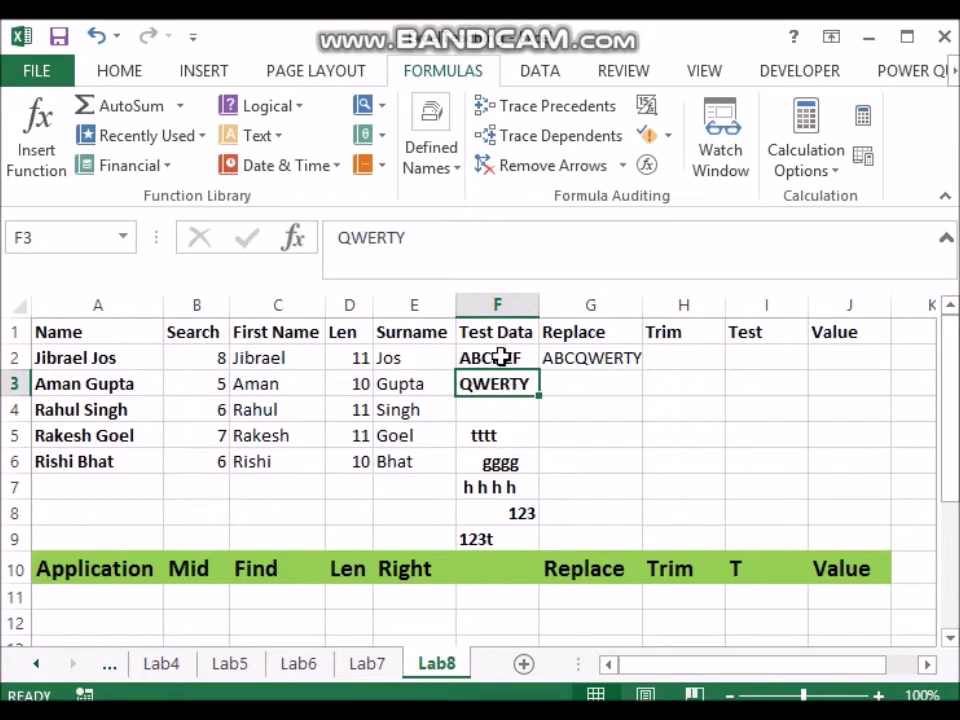
pyautogui.click(498, 360)
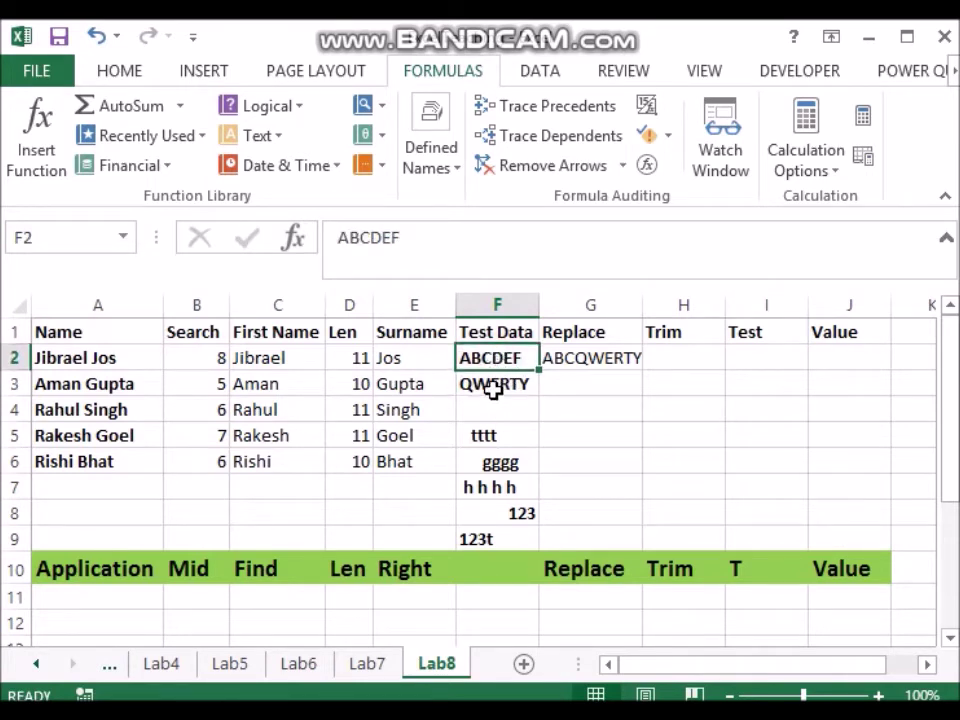
pyautogui.click(493, 386)
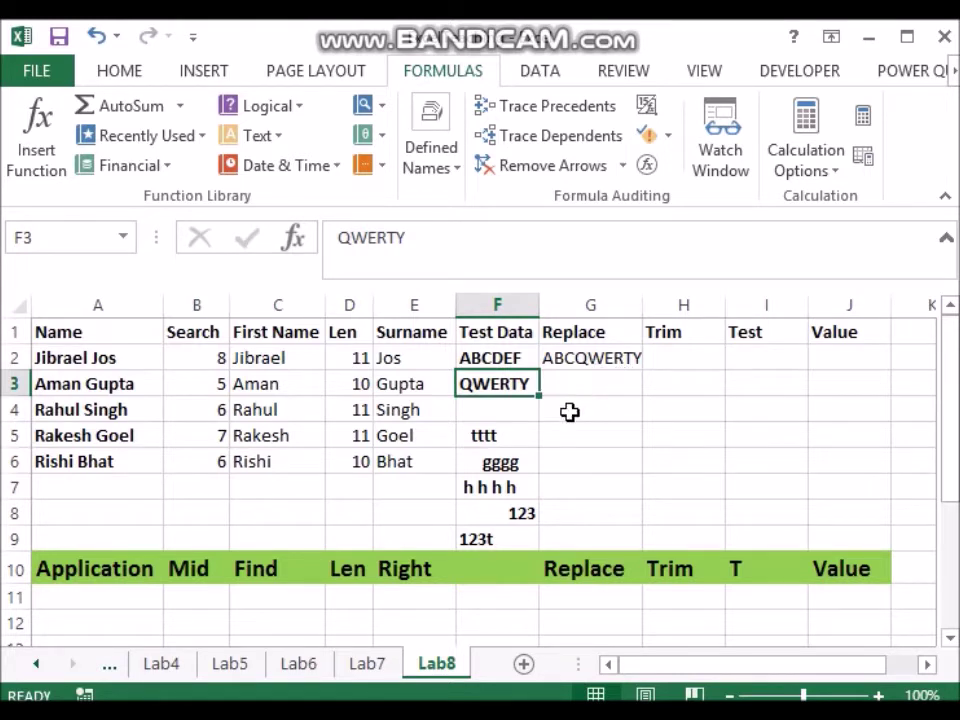
pyautogui.click(568, 408)
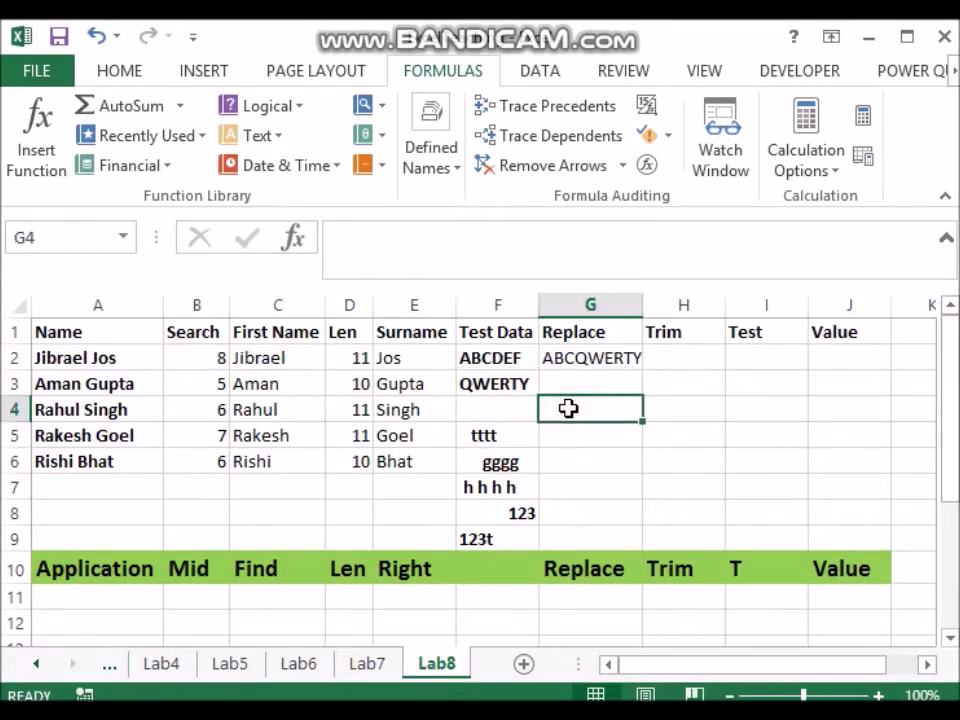
pyautogui.write('=repla')
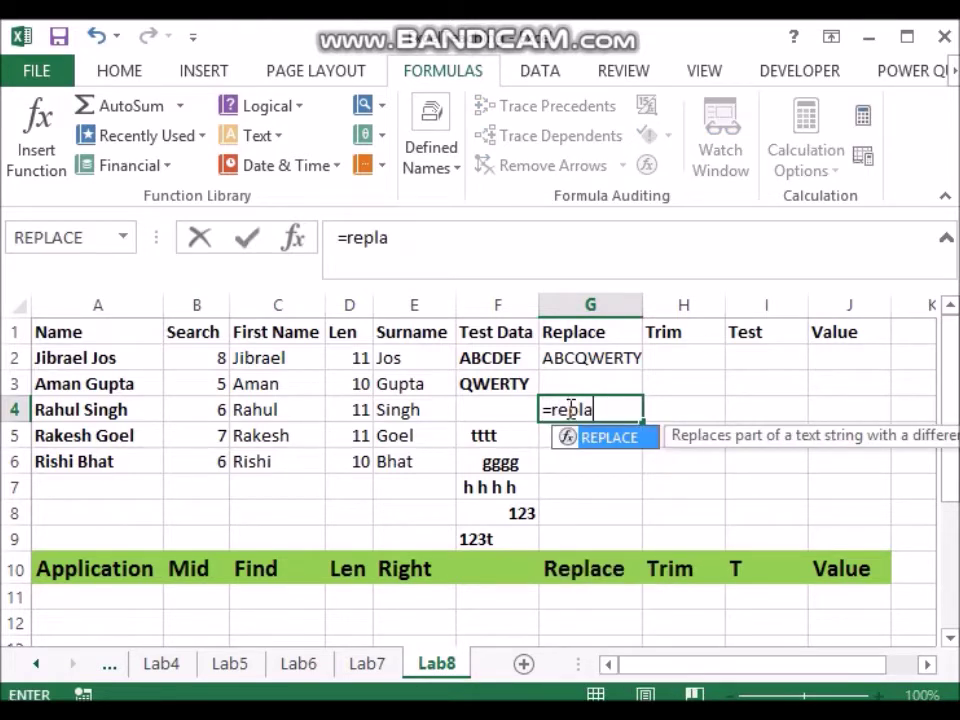
pyautogui.write('ce(')
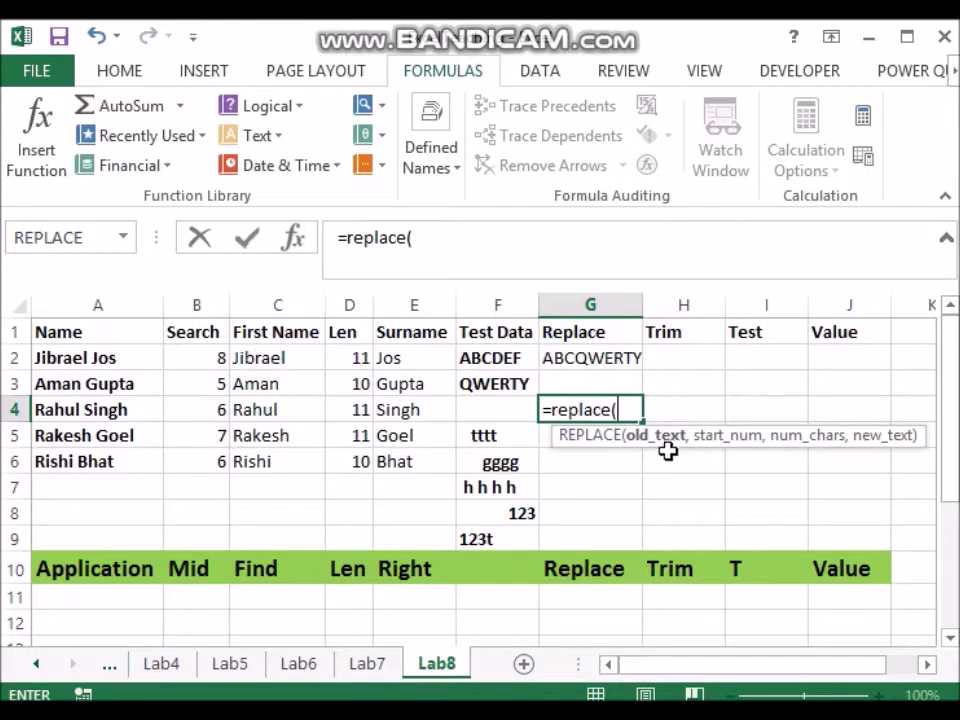
# Step: Complete =REPLACE(F2,4,3,F3) in G4 so it shows ABCQWERTY
pyautogui.click(485, 360)
pyautogui.write(',')
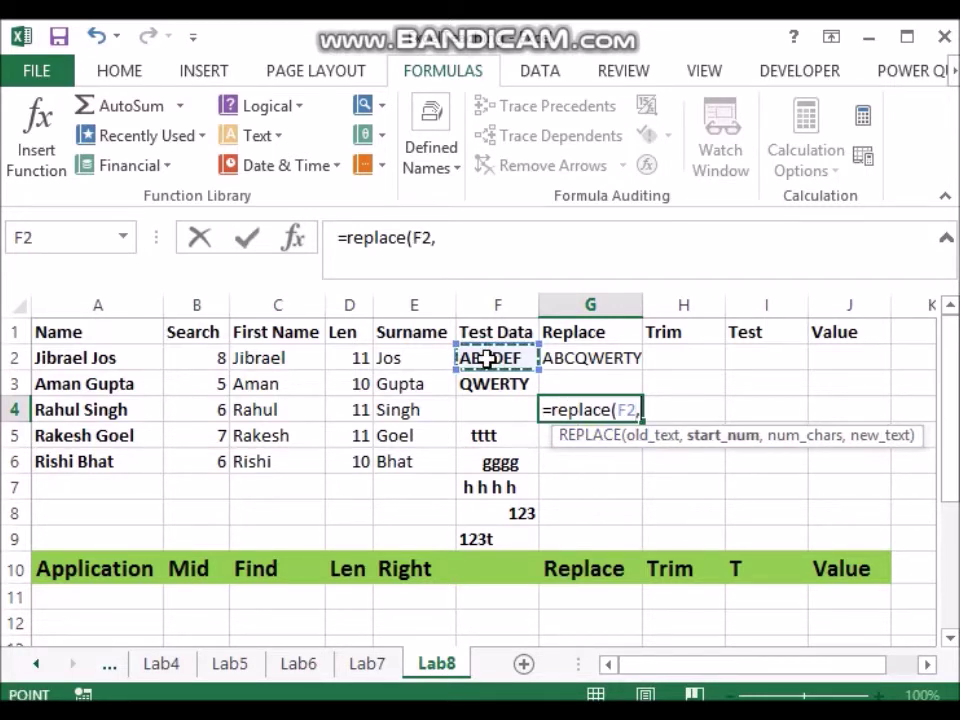
pyautogui.write('4')
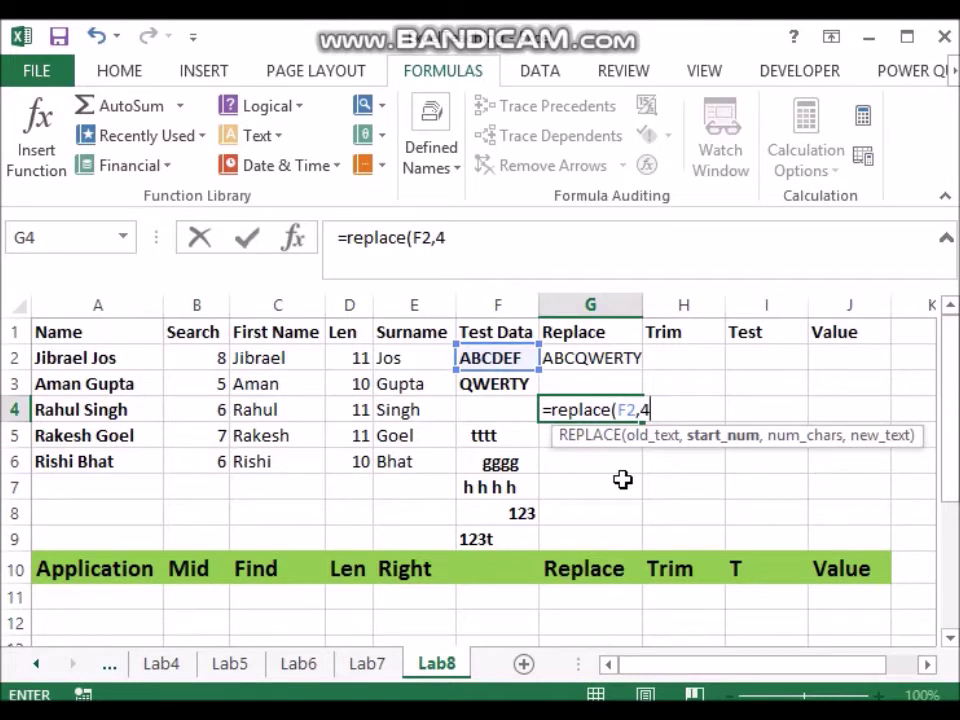
pyautogui.write(',')
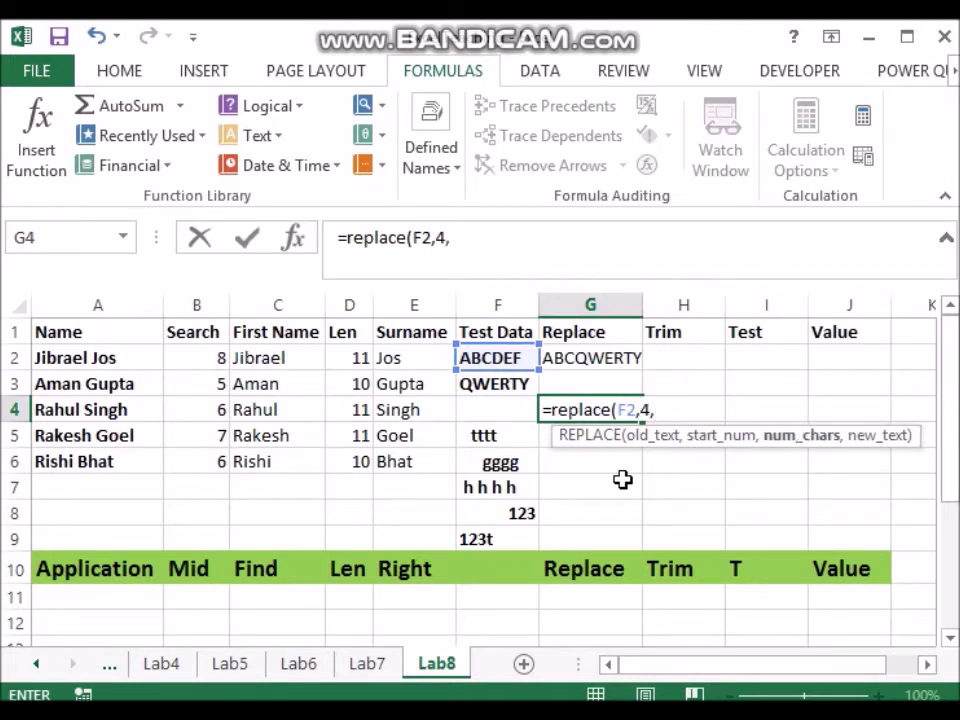
pyautogui.write('3')
pyautogui.write(',')
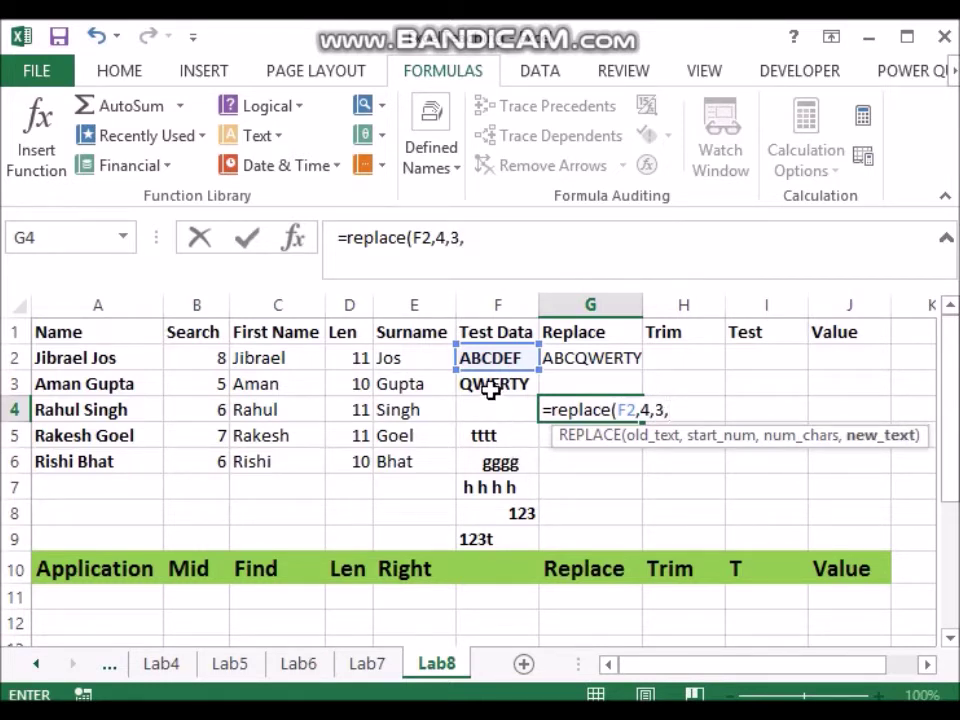
pyautogui.click(490, 390)
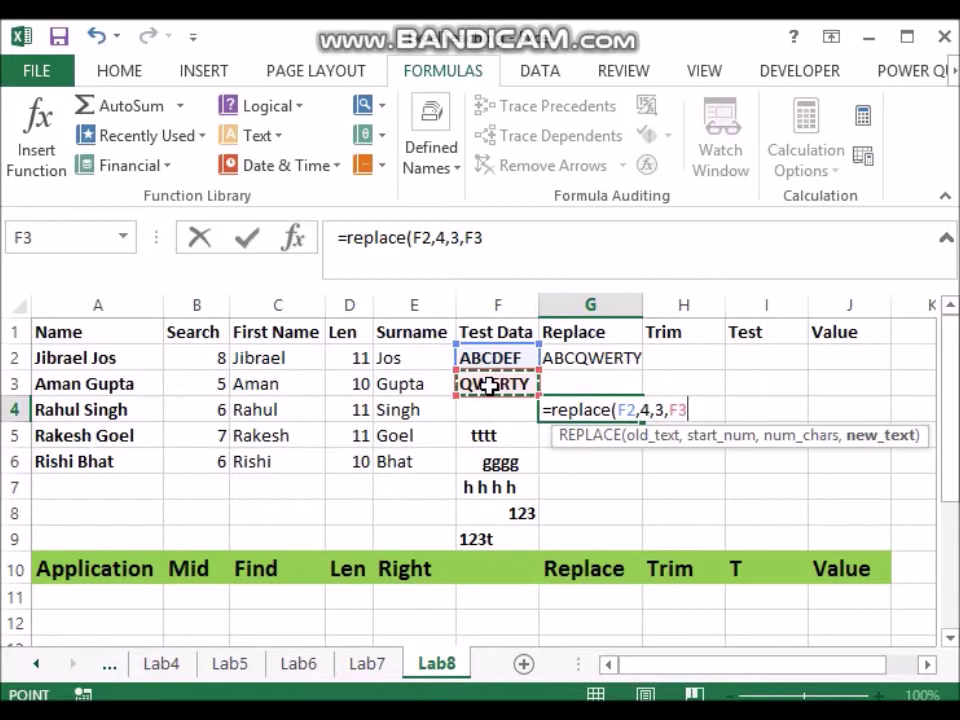
pyautogui.write(')')
pyautogui.press('Return')
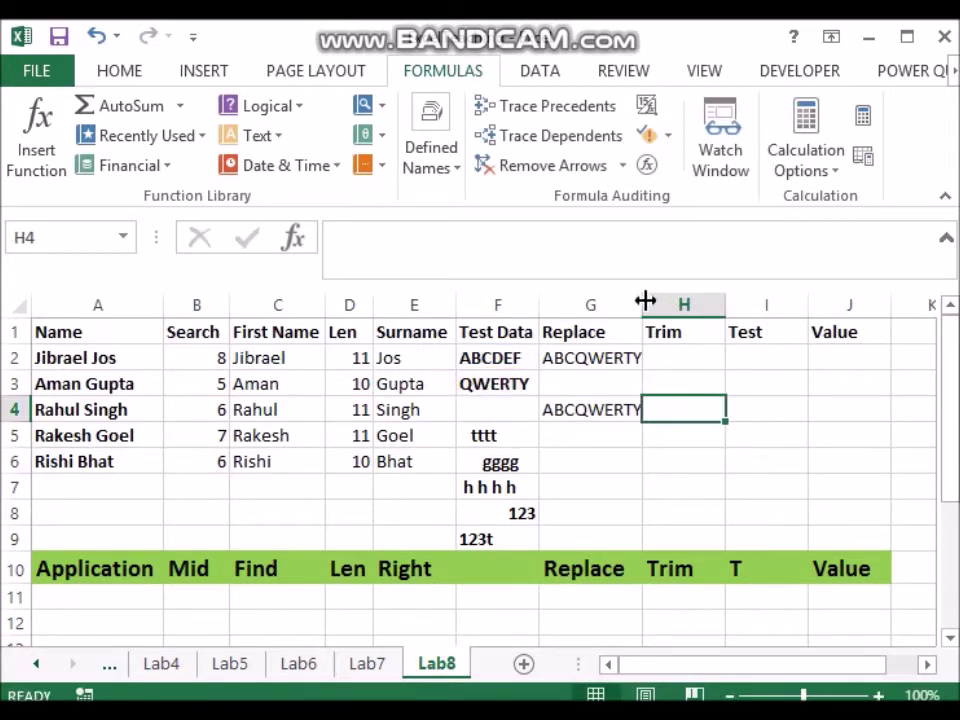
# Step: Widen the Replace column and extend F2's test text to ABCDEFGHI
pyautogui.moveTo(645, 301); pyautogui.dragTo(672, 306)
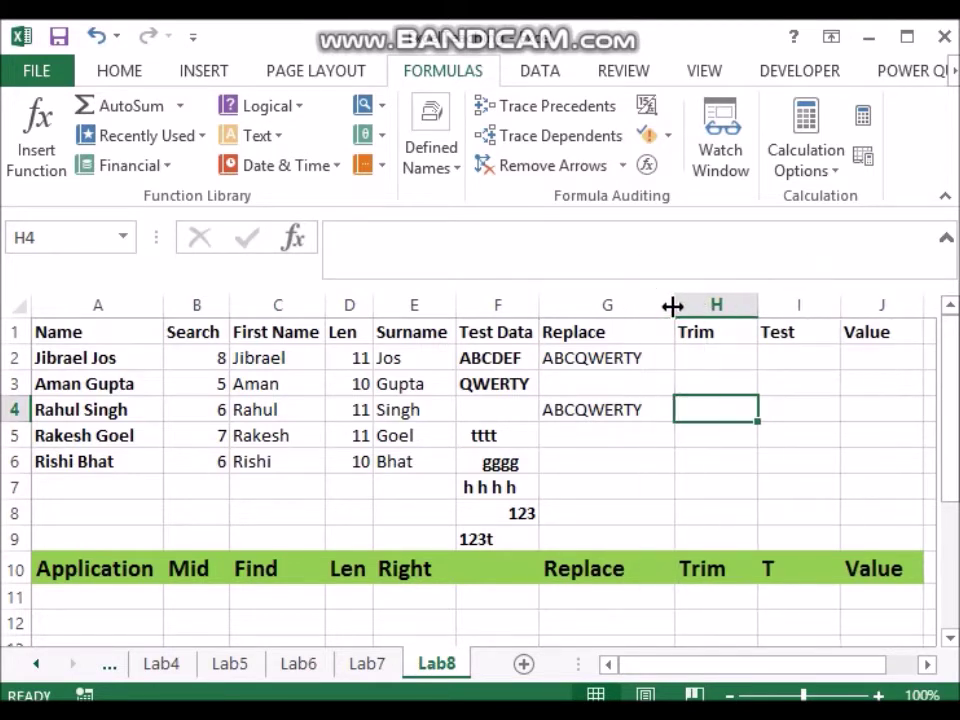
pyautogui.doubleClick(527, 358)
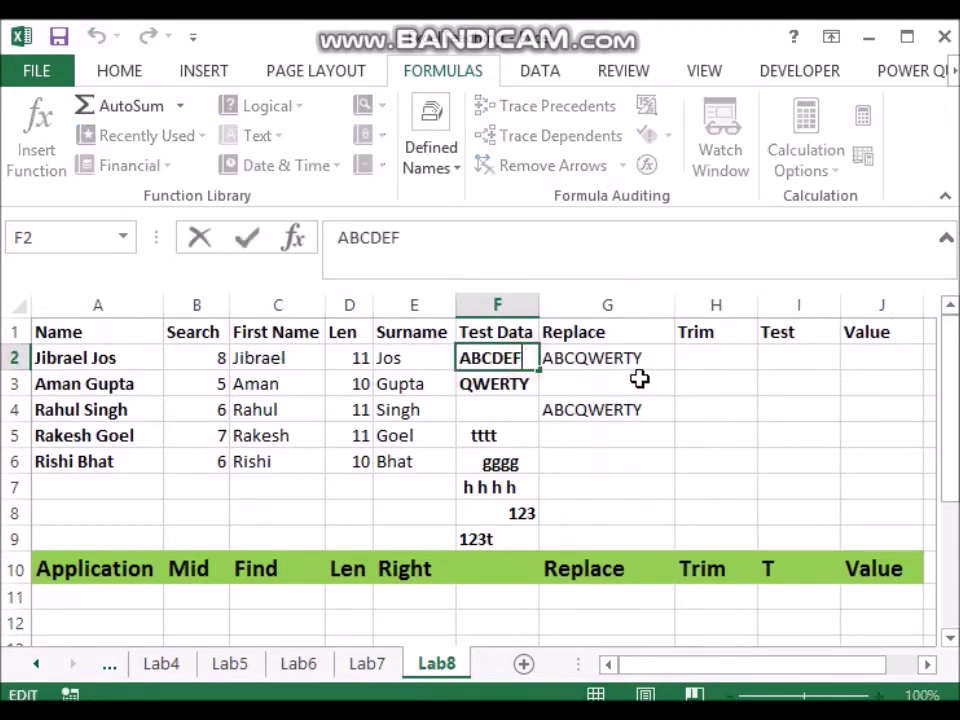
pyautogui.write('G')
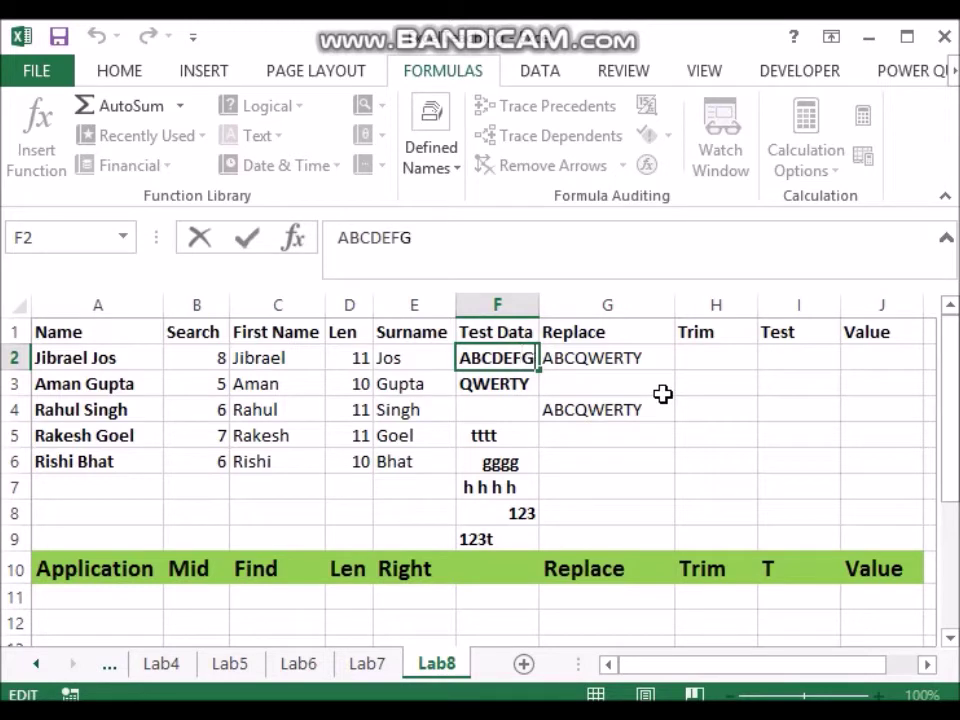
pyautogui.write('HI')
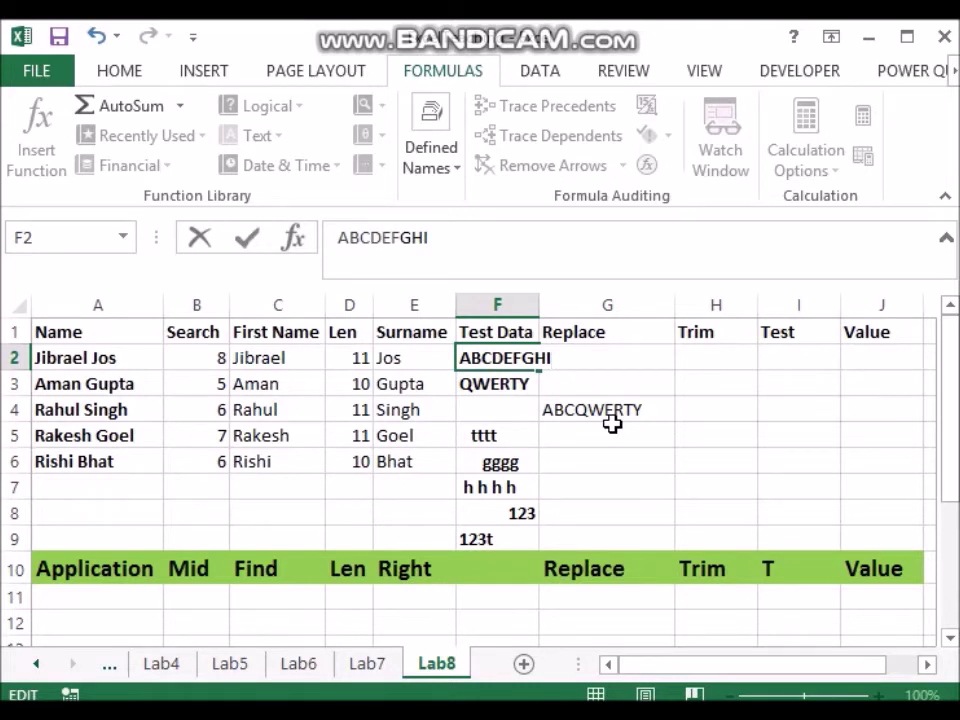
pyautogui.press('Tab')
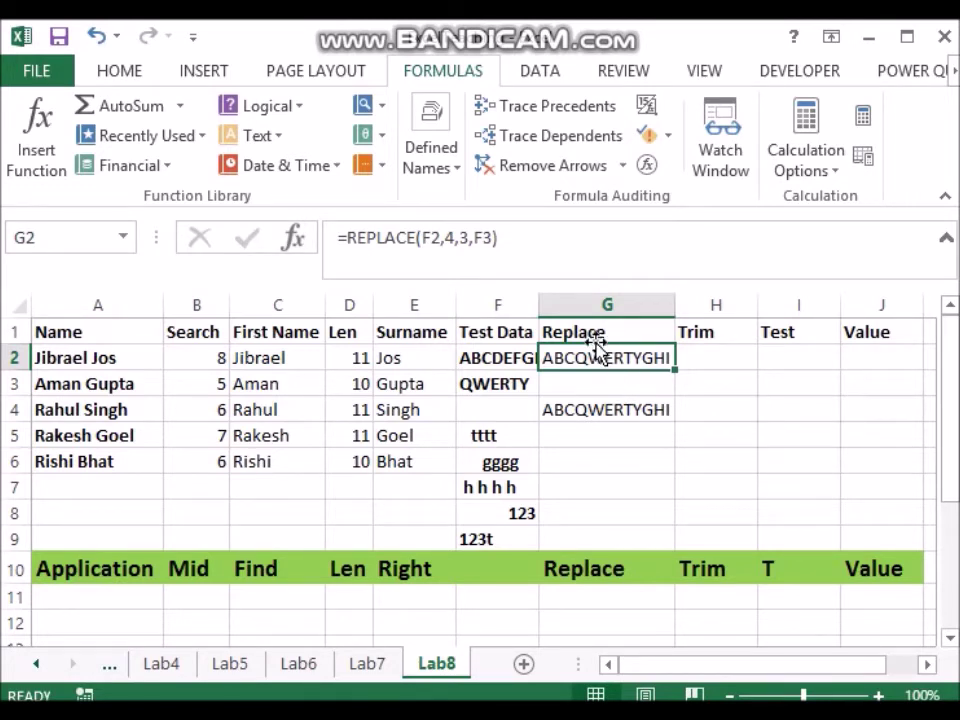
# Step: Select H5 for the Trim example after inspecting the spaces around tttt in F5
pyautogui.click(714, 439)
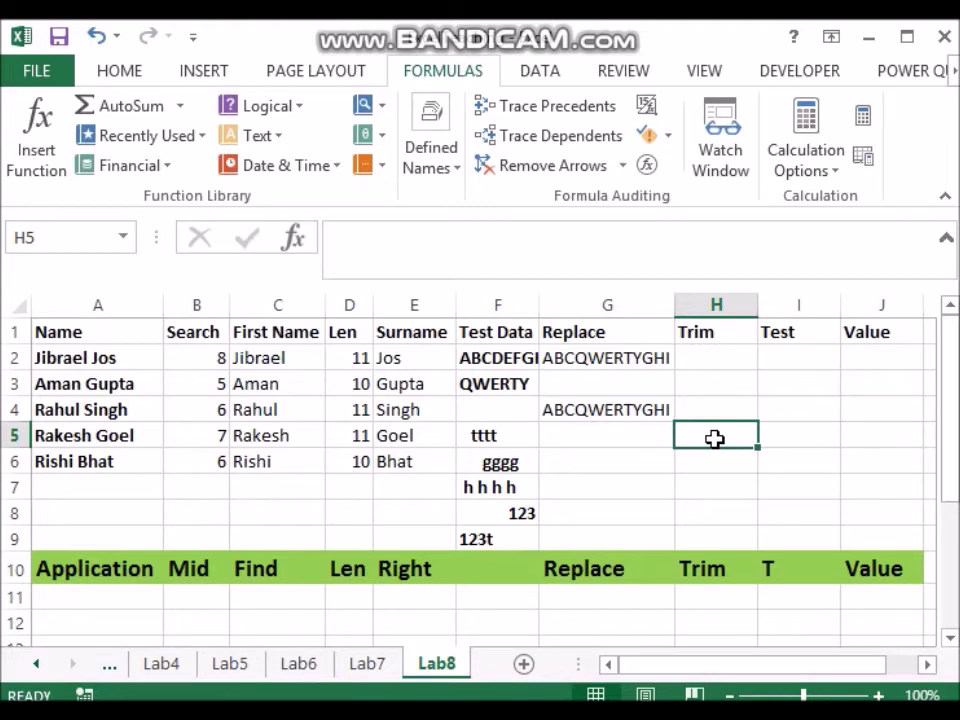
pyautogui.doubleClick(478, 436)
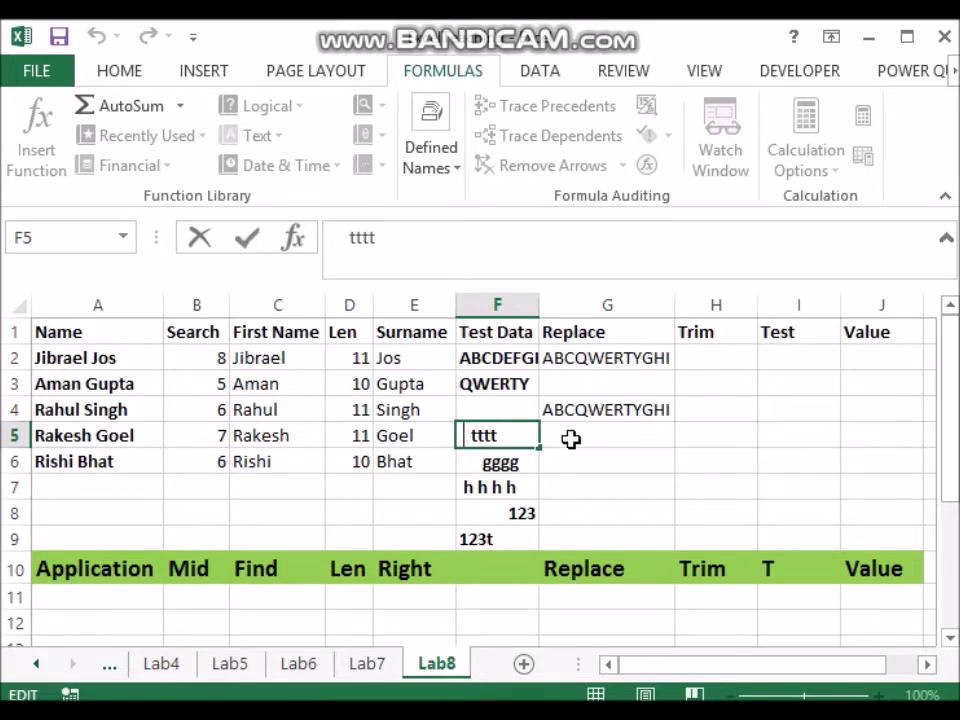
pyautogui.click(703, 440)
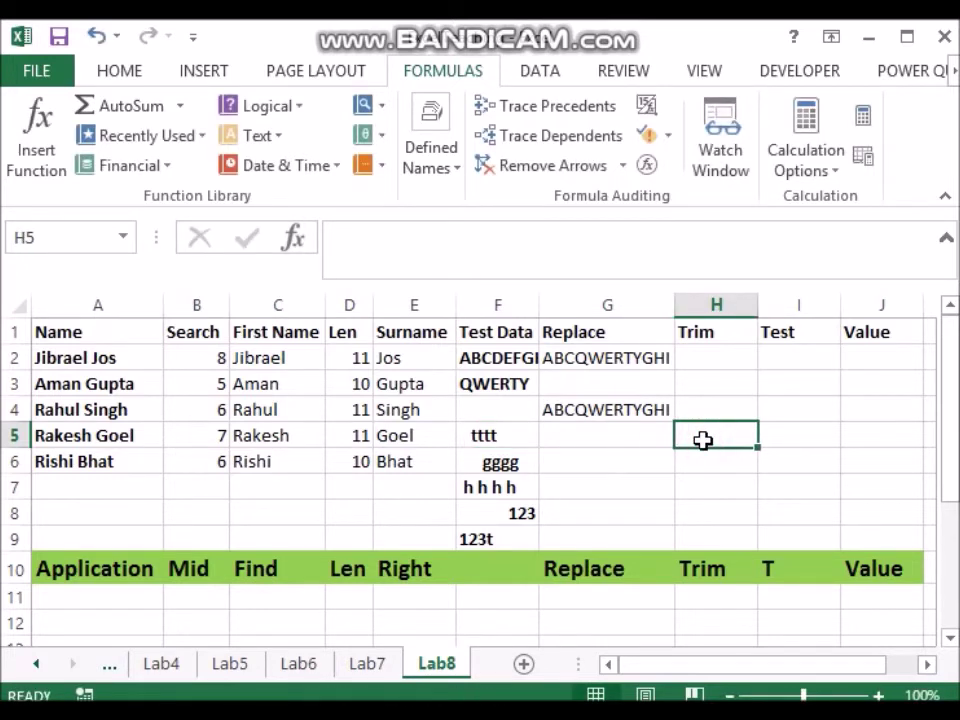
# Step: Enter =TRIM(F5) in H5 and copy it down through H7, checking the spaced h h h h value
pyautogui.write('=trim')
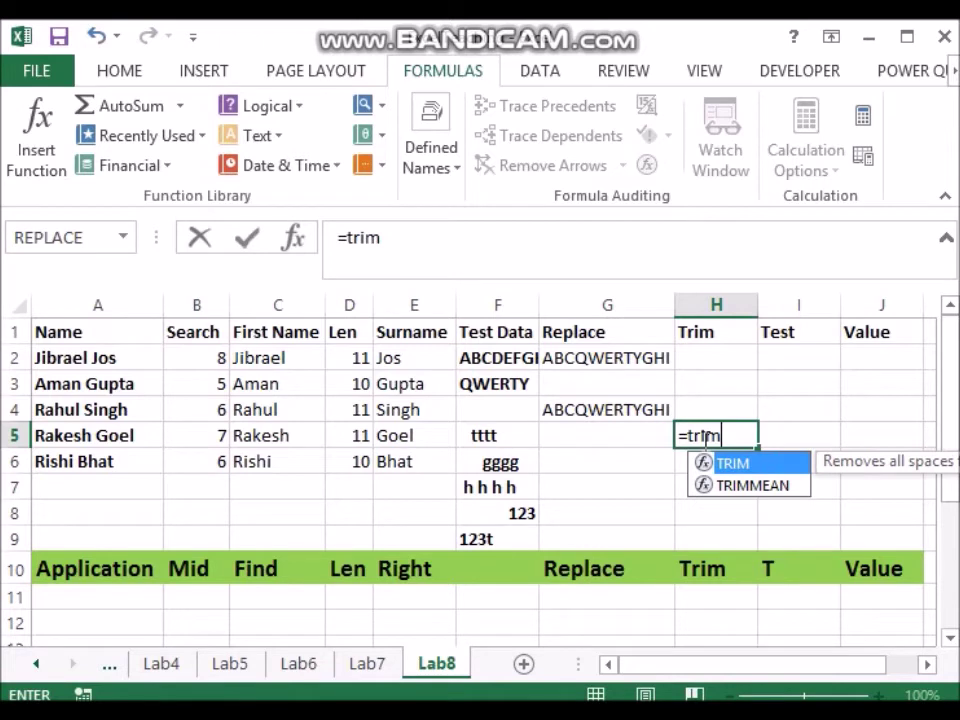
pyautogui.write('(')
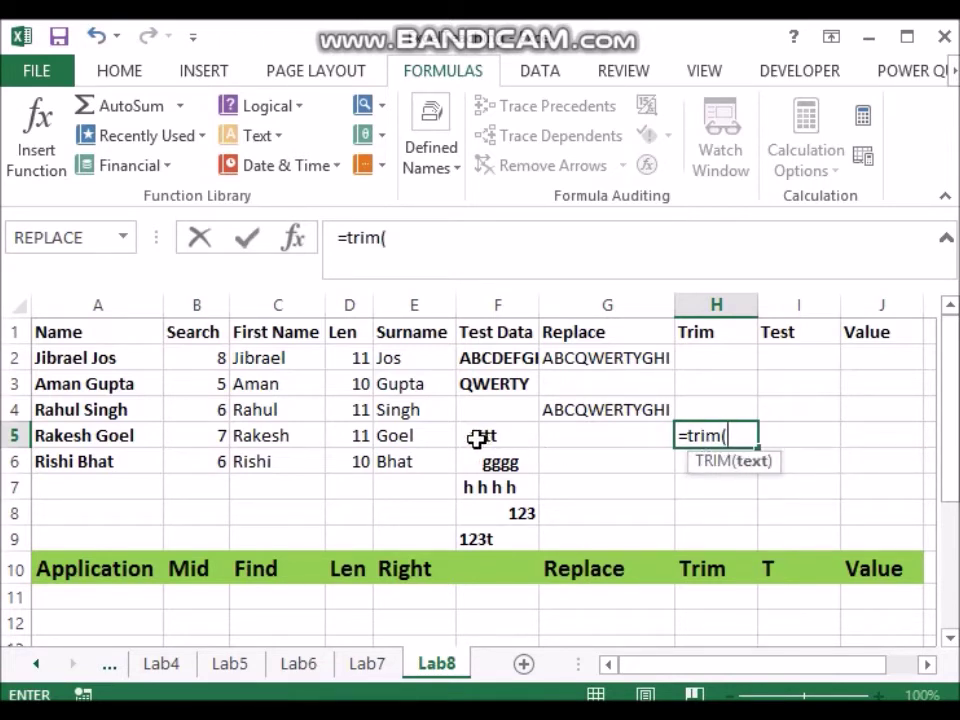
pyautogui.click(476, 438)
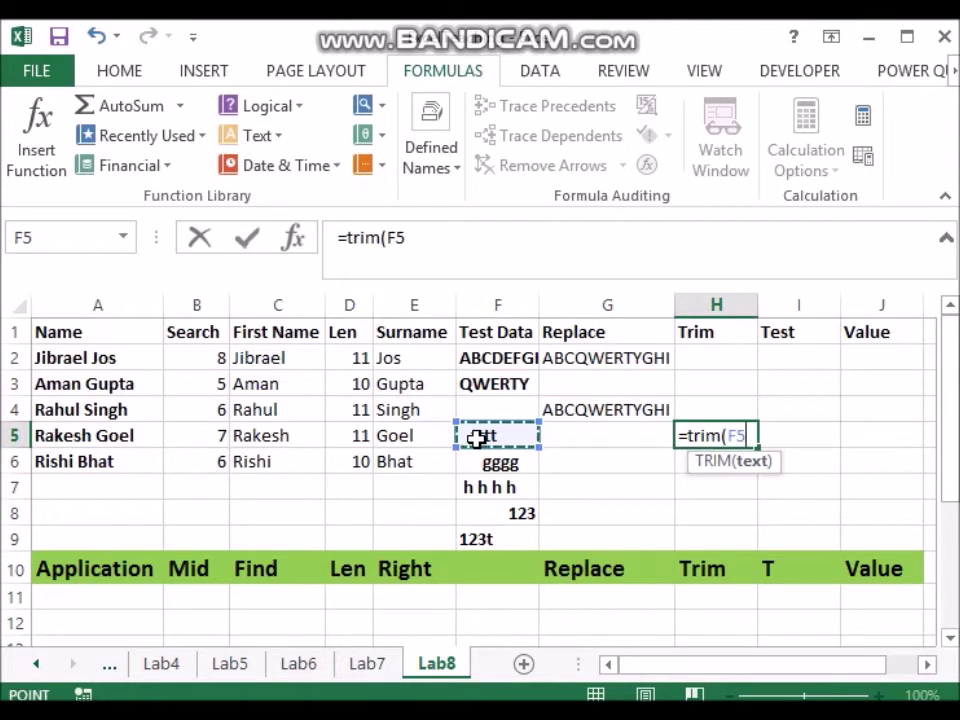
pyautogui.write(')')
pyautogui.press('Tab')
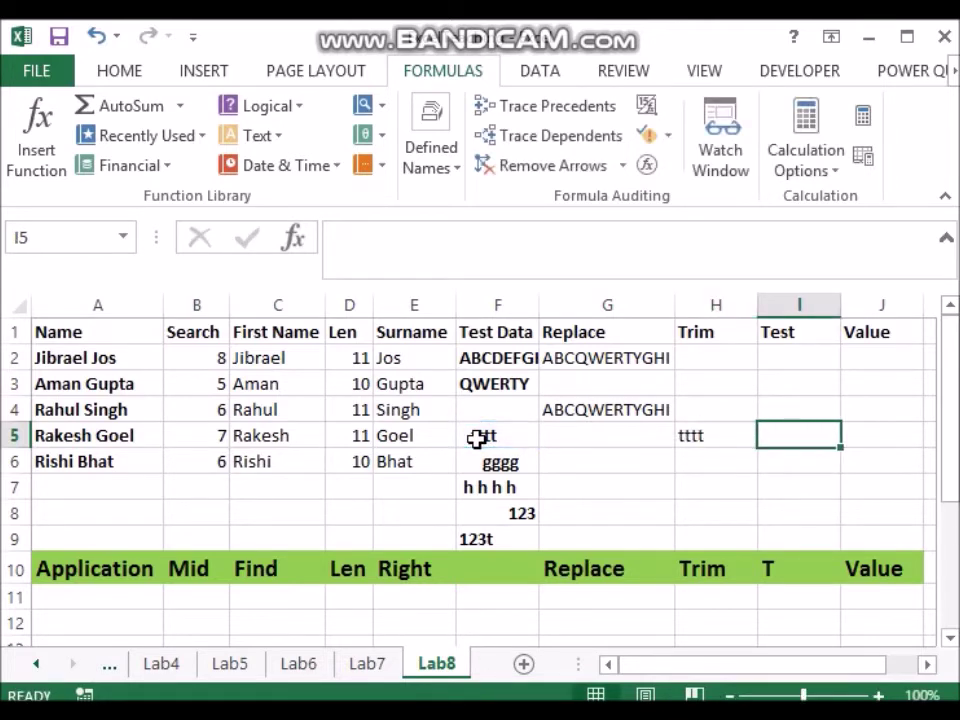
pyautogui.click(713, 439)
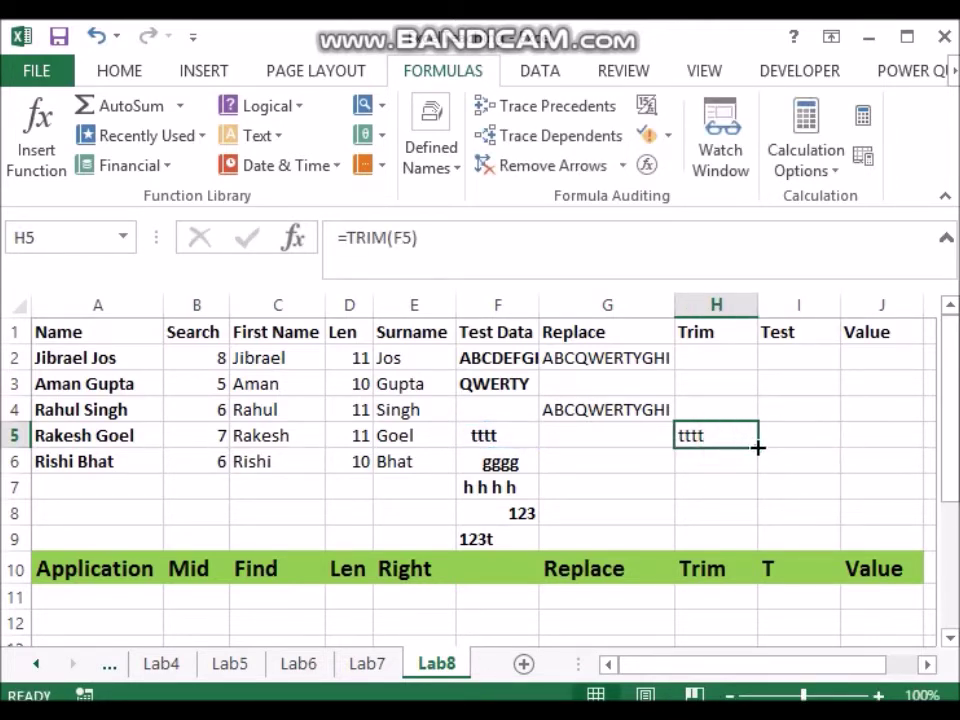
pyautogui.moveTo(757, 448); pyautogui.dragTo(754, 497)
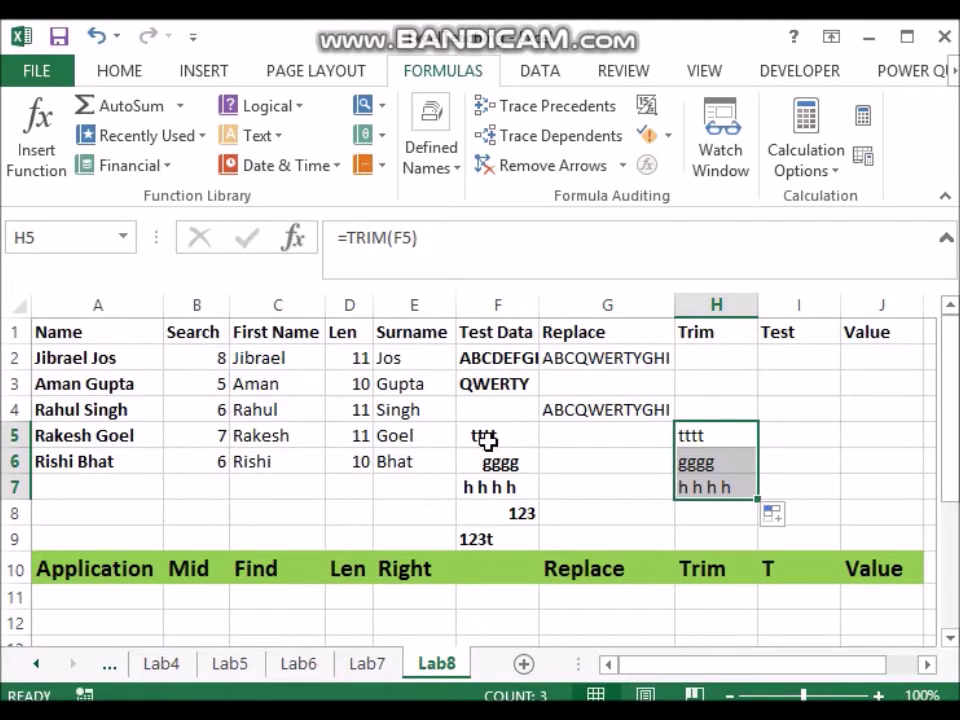
pyautogui.click(481, 488)
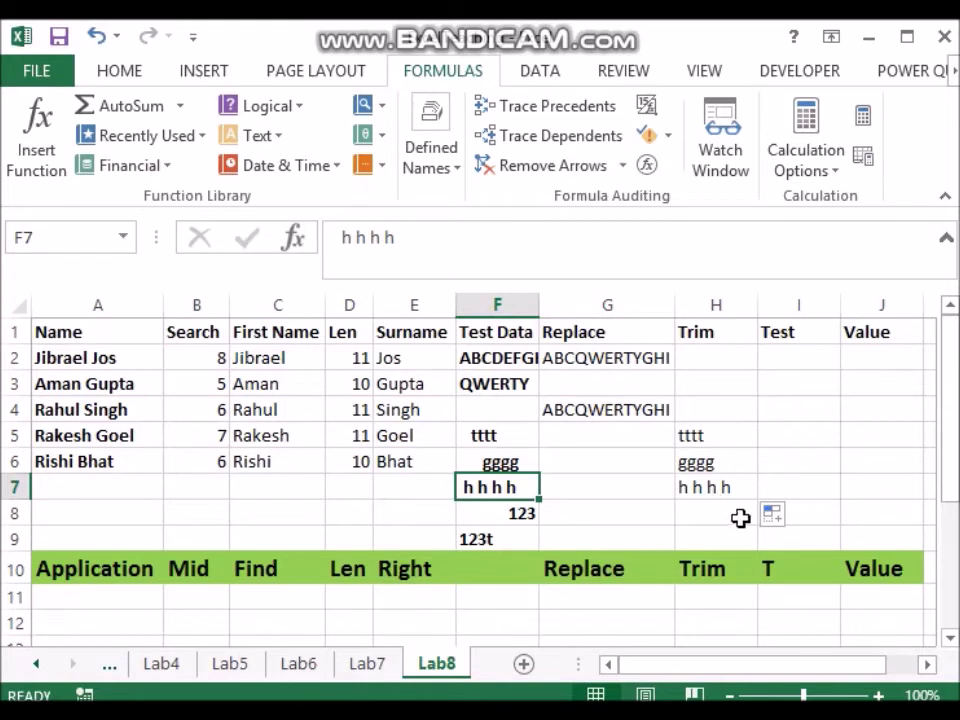
pyautogui.click(863, 515)
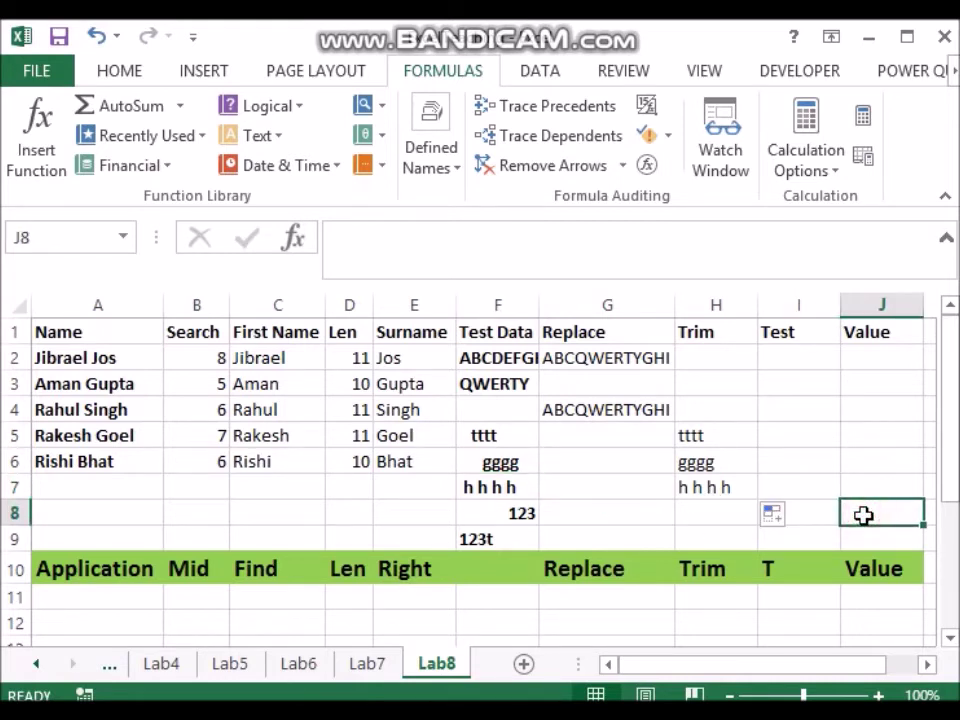
# Step: Enter =VALUE(F8) in J8 to convert the text 123 into the number 123
pyautogui.click(514, 514)
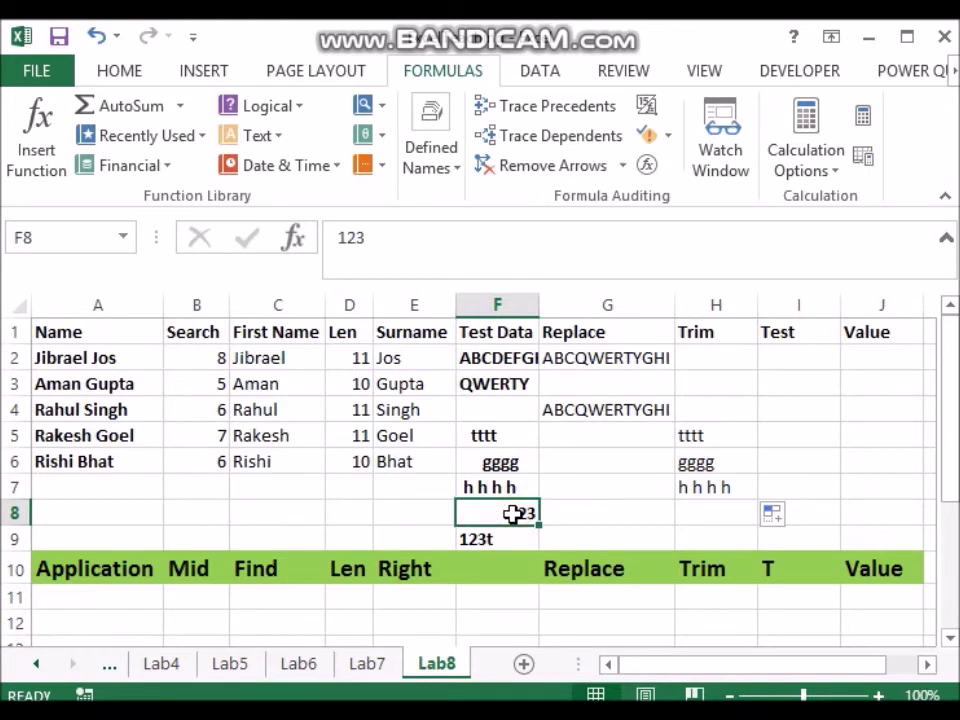
pyautogui.click(866, 518)
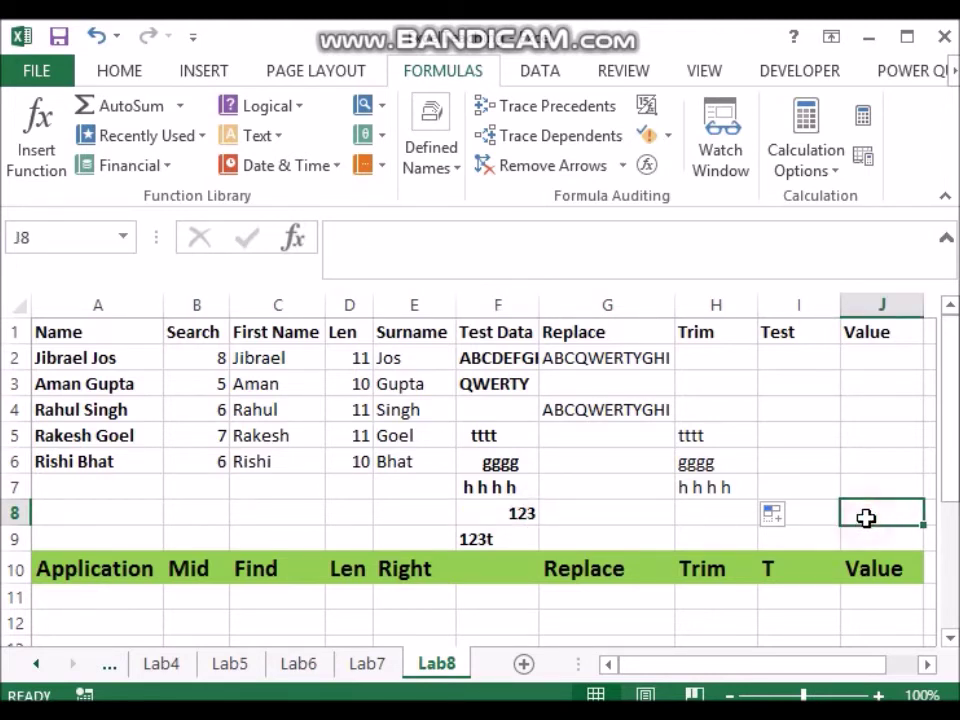
pyautogui.write('=')
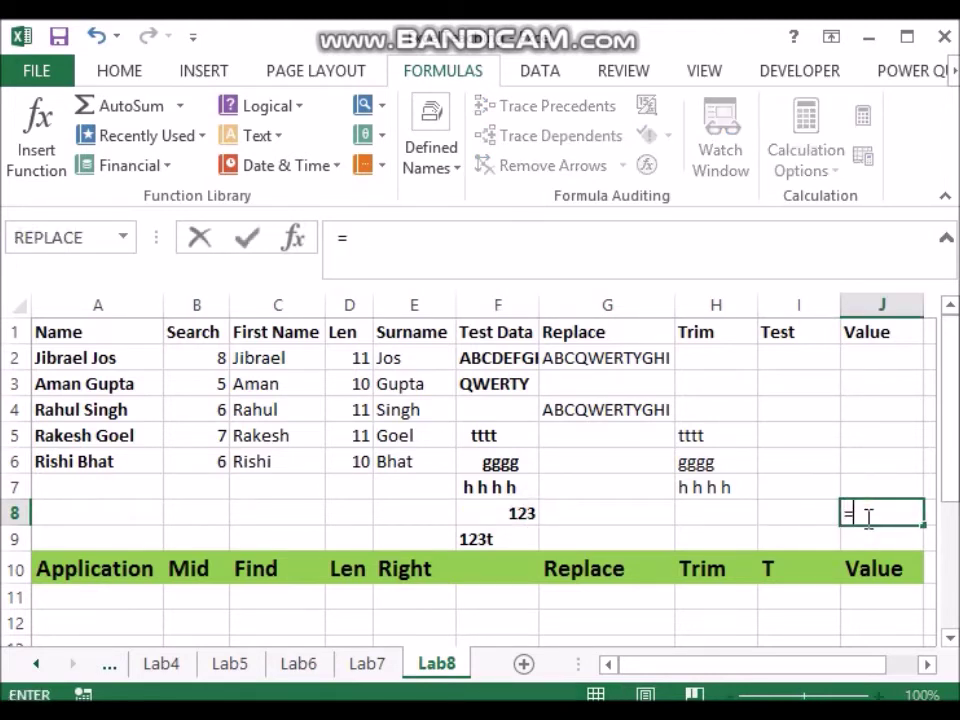
pyautogui.write('val;')
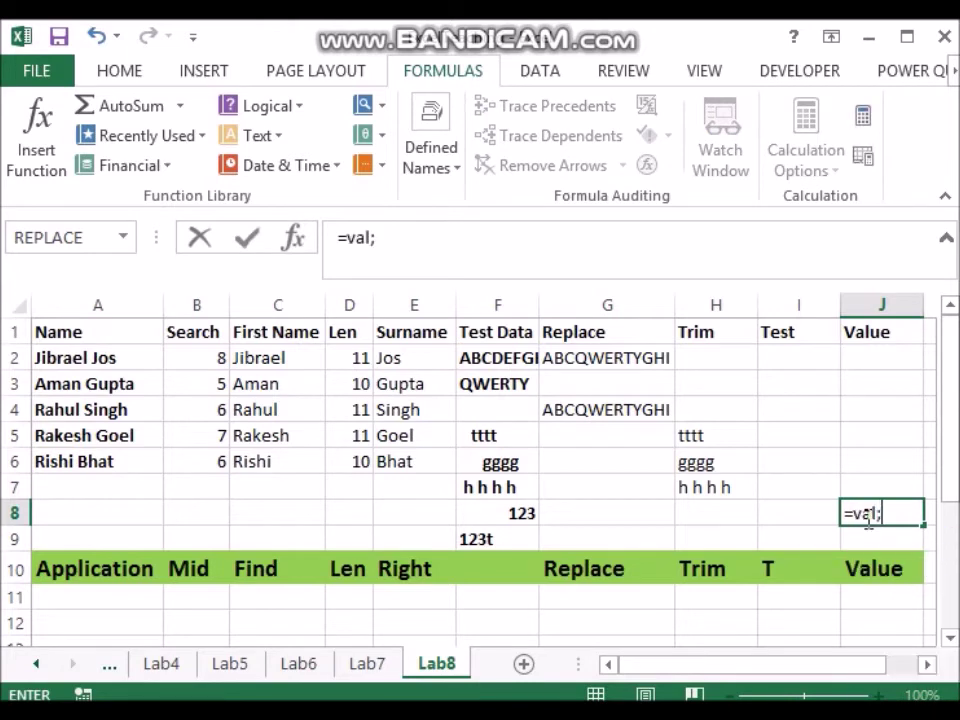
pyautogui.write('u')
pyautogui.press('BackSpace')
pyautogui.press('BackSpace')
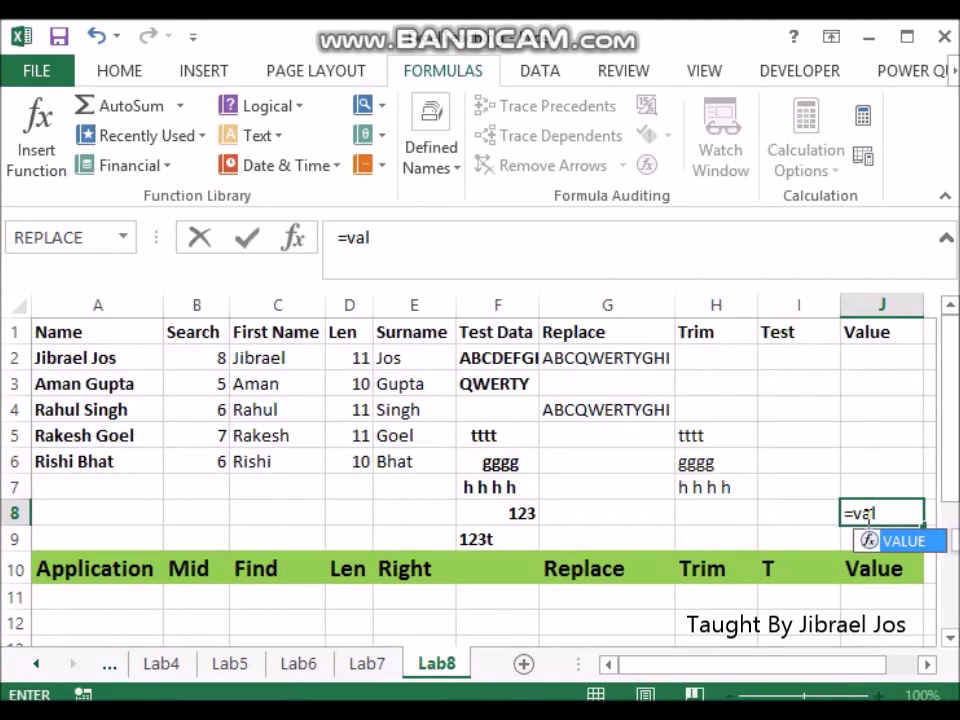
pyautogui.write('ue')
pyautogui.write('(')
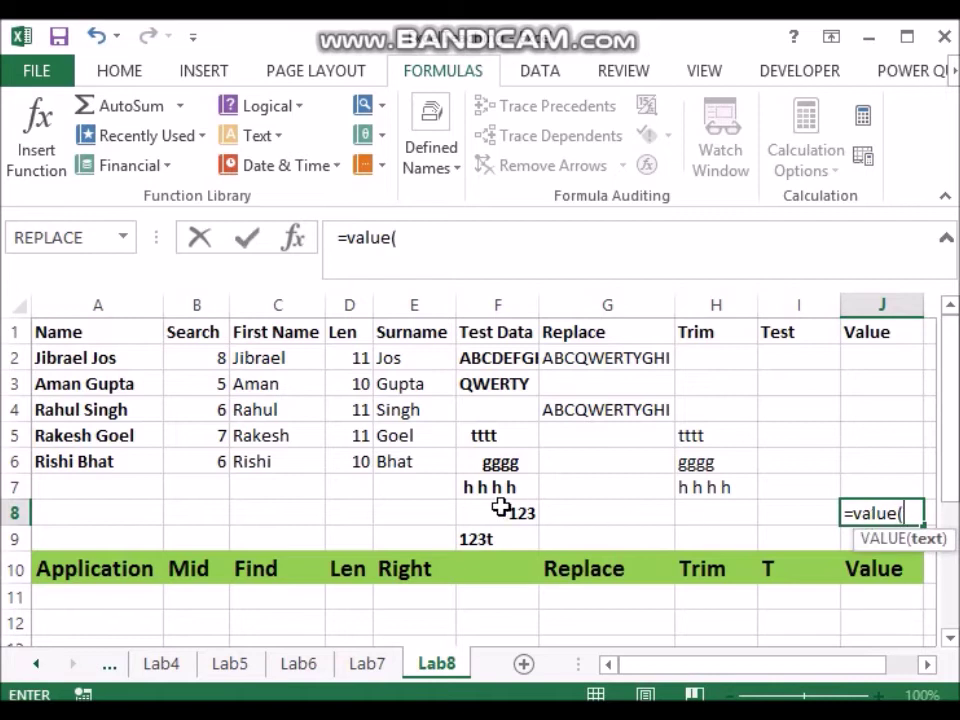
pyautogui.click(500, 513)
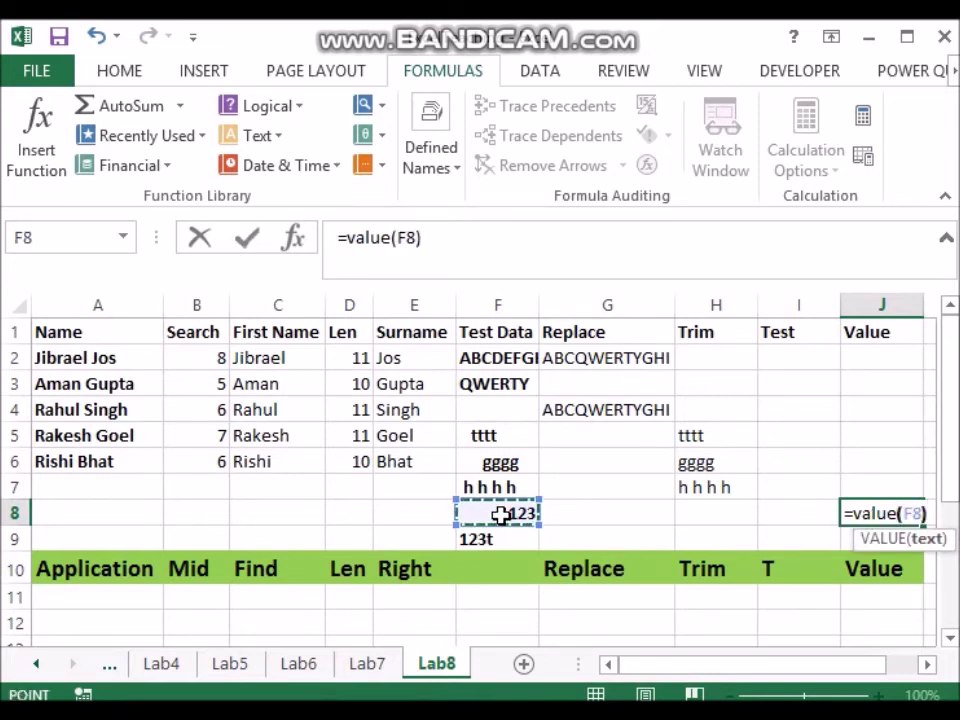
pyautogui.write(')')
pyautogui.press('Return')
pyautogui.press('Tab')
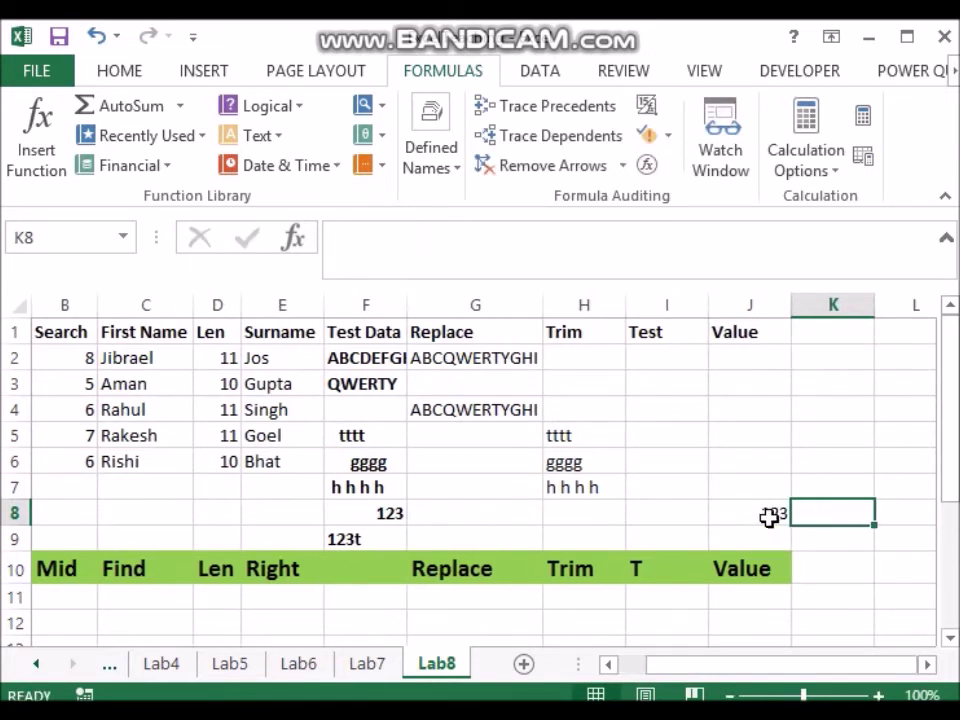
# Step: Check the VALUE formula in J8 and scroll back toward column A
pyautogui.click(766, 515)
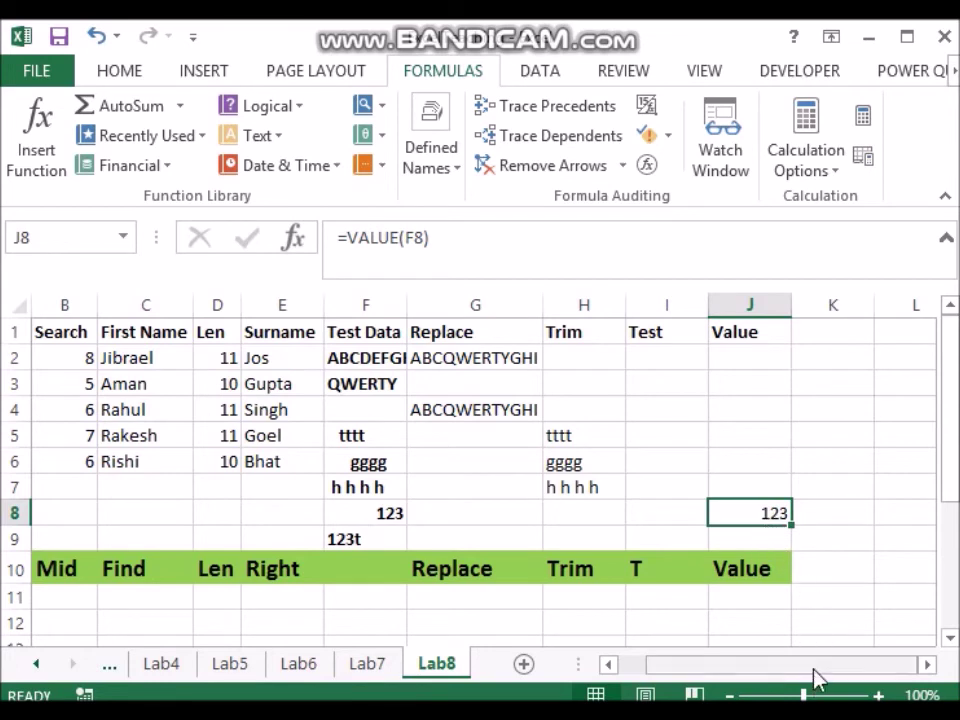
pyautogui.moveTo(814, 670); pyautogui.dragTo(780, 683)
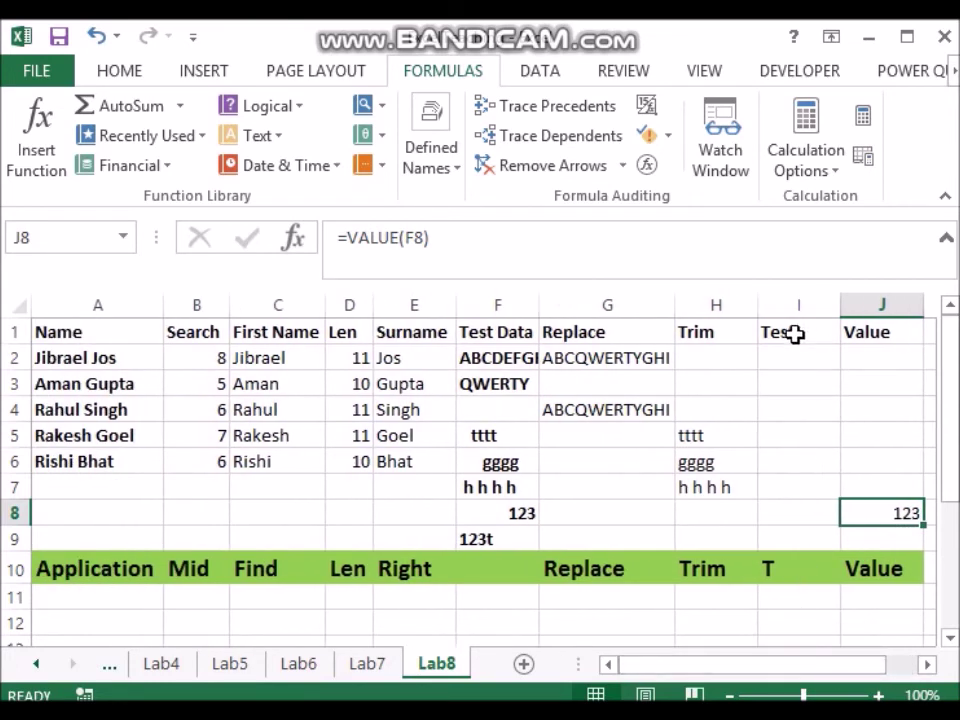
pyautogui.click(777, 546)
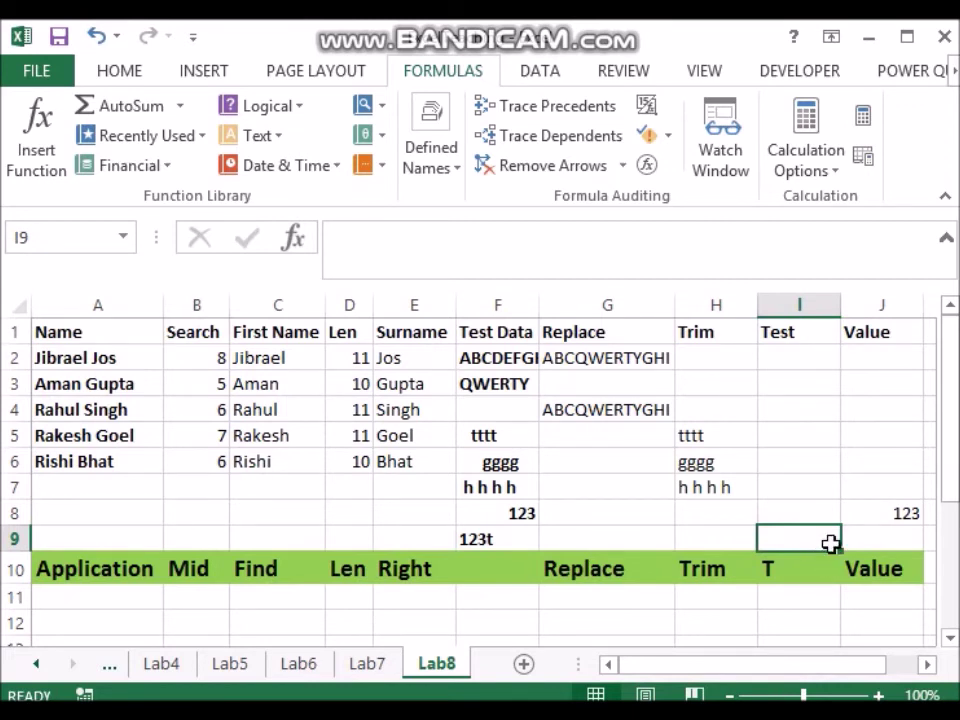
# Step: Enter =T(F9) in I9 so it returns the text 123t
pyautogui.write('=t')
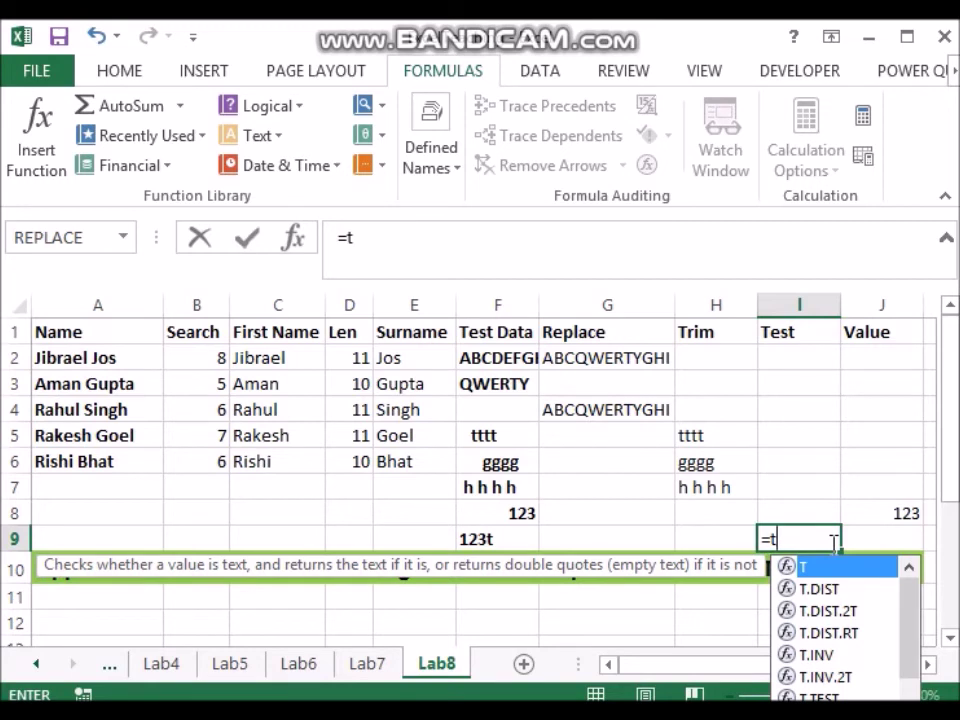
pyautogui.write('(')
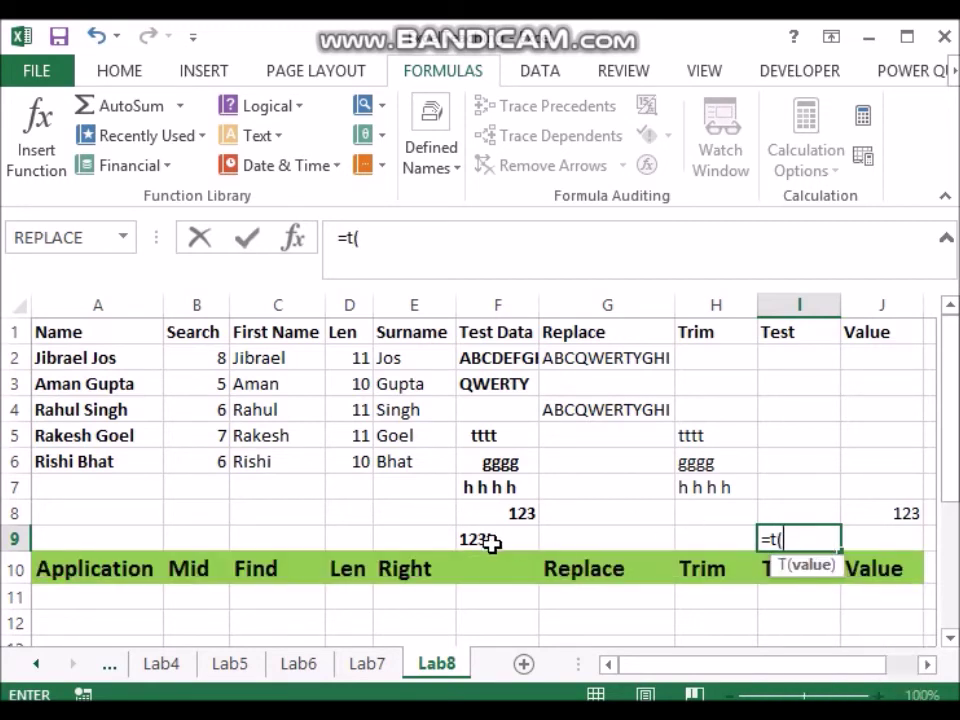
pyautogui.click(492, 540)
pyautogui.write(')')
pyautogui.press('Tab')
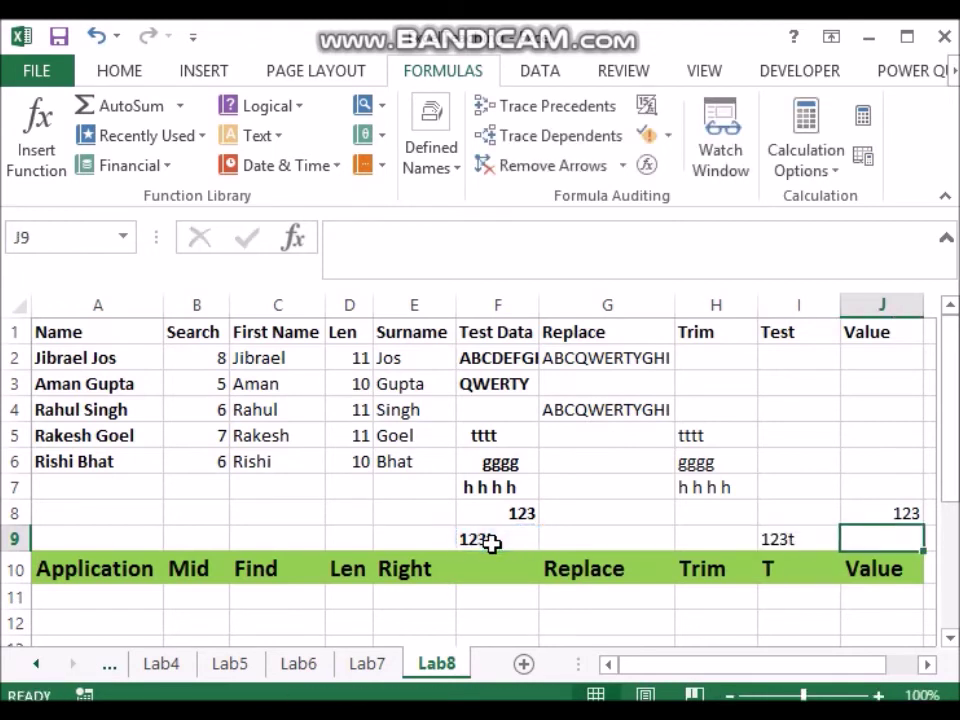
pyautogui.click(778, 541)
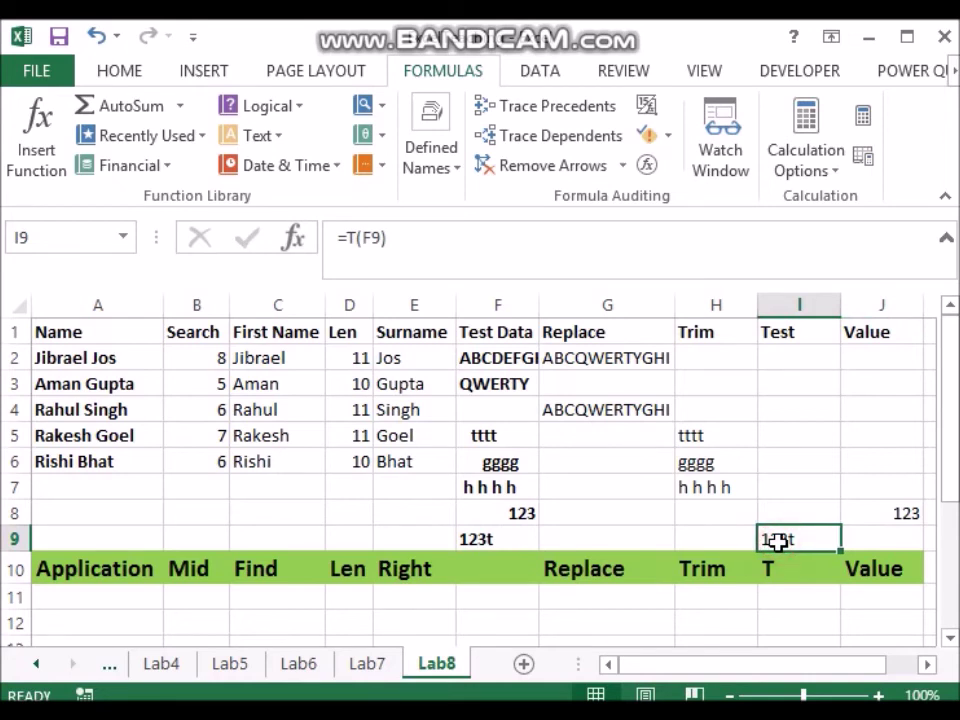
pyautogui.click(476, 539)
# Step: Change F9 to 11 and check the T result in I9
pyautogui.write('11')
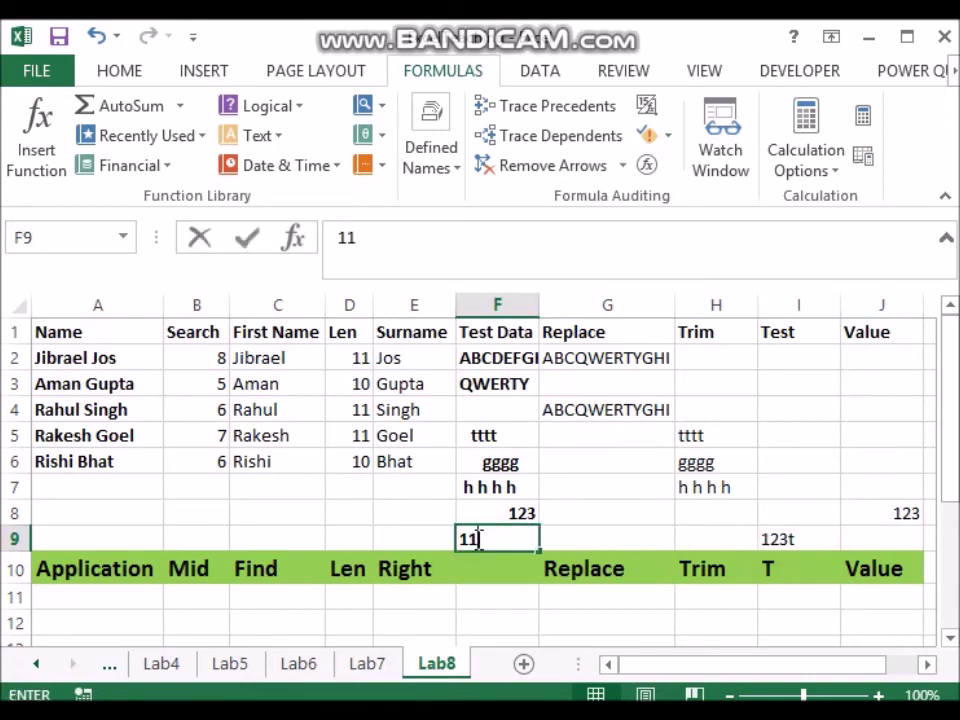
pyautogui.press('Return')
pyautogui.click(476, 539)
pyautogui.press('Right')
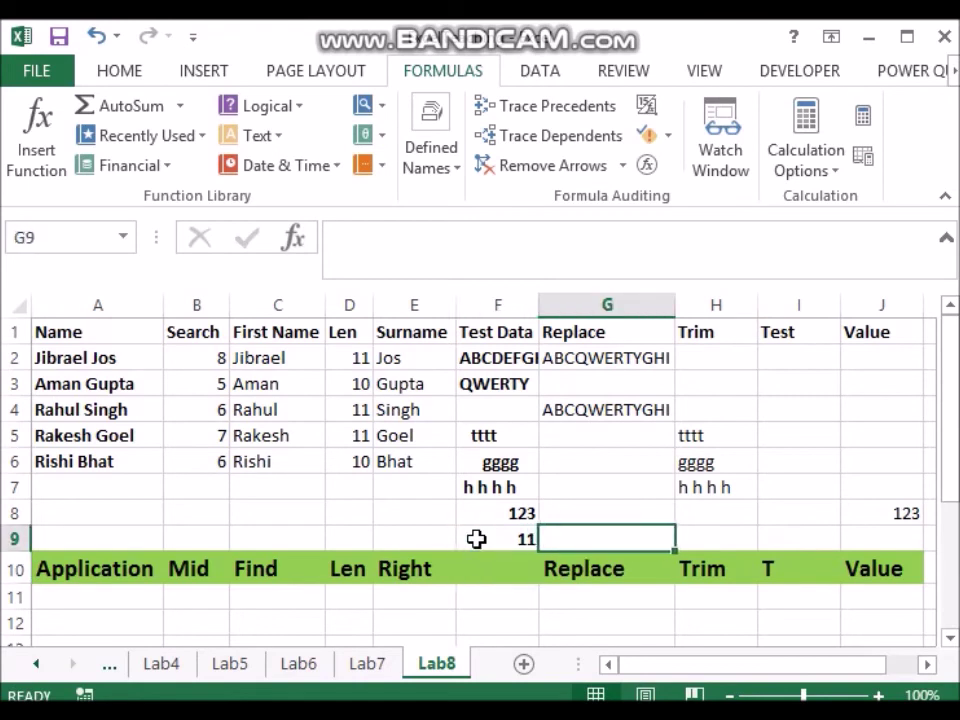
pyautogui.press('Right')
pyautogui.press('Right')
pyautogui.press('Left')
pyautogui.press('Left')
pyautogui.press('Left')
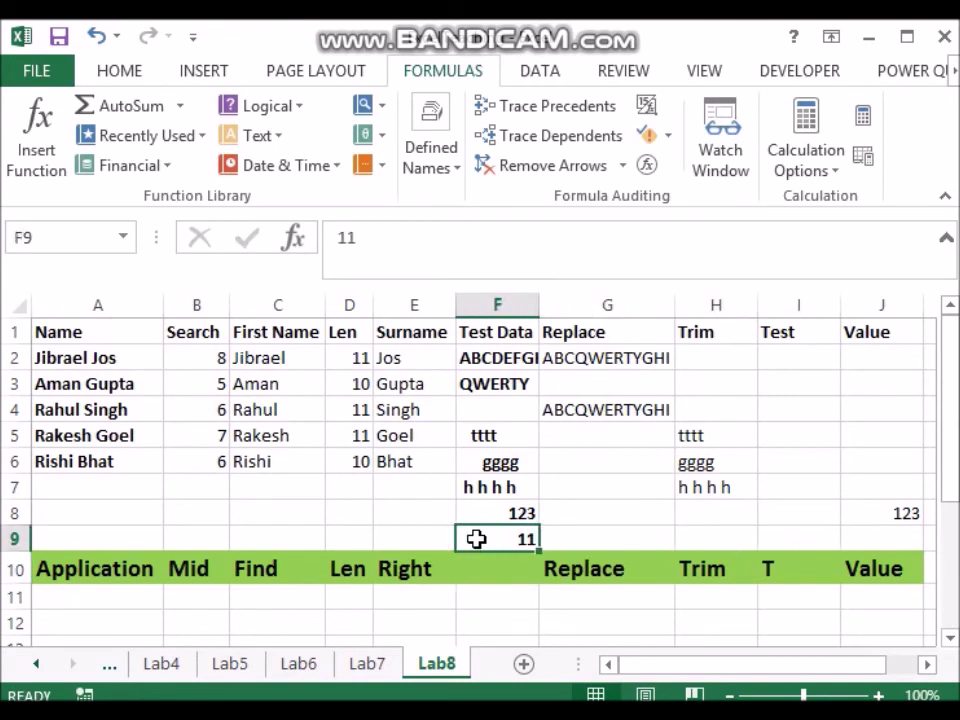
# Step: Retype F9 as ABCDEFGHI, then 123, then 54ew, watching I9's T result
pyautogui.write('abcDEFGHI')
pyautogui.press('Right')
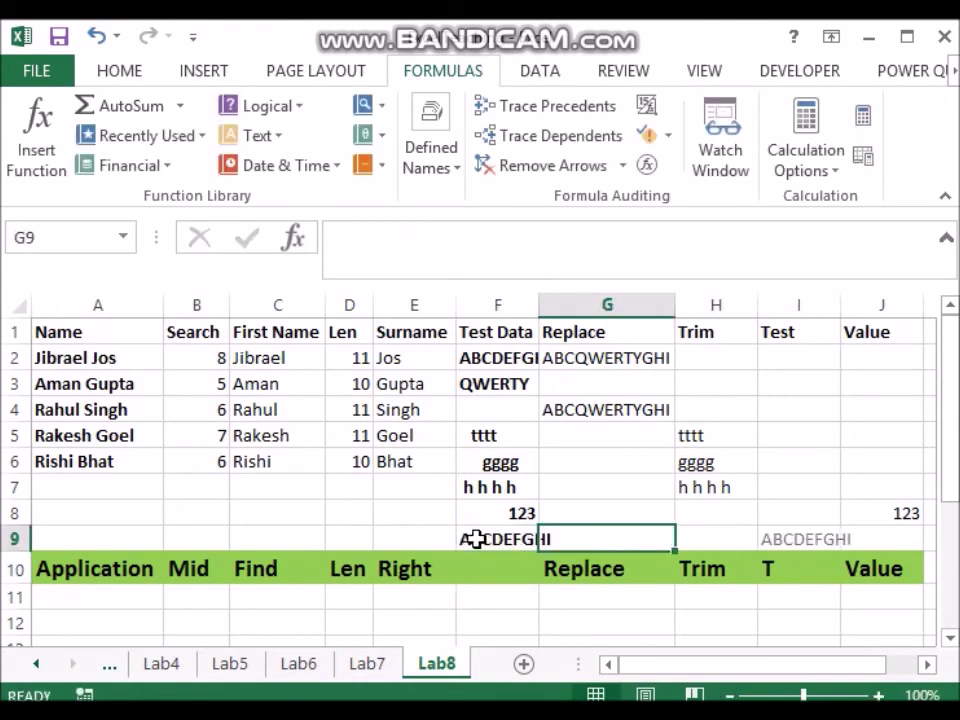
pyautogui.press('Left')
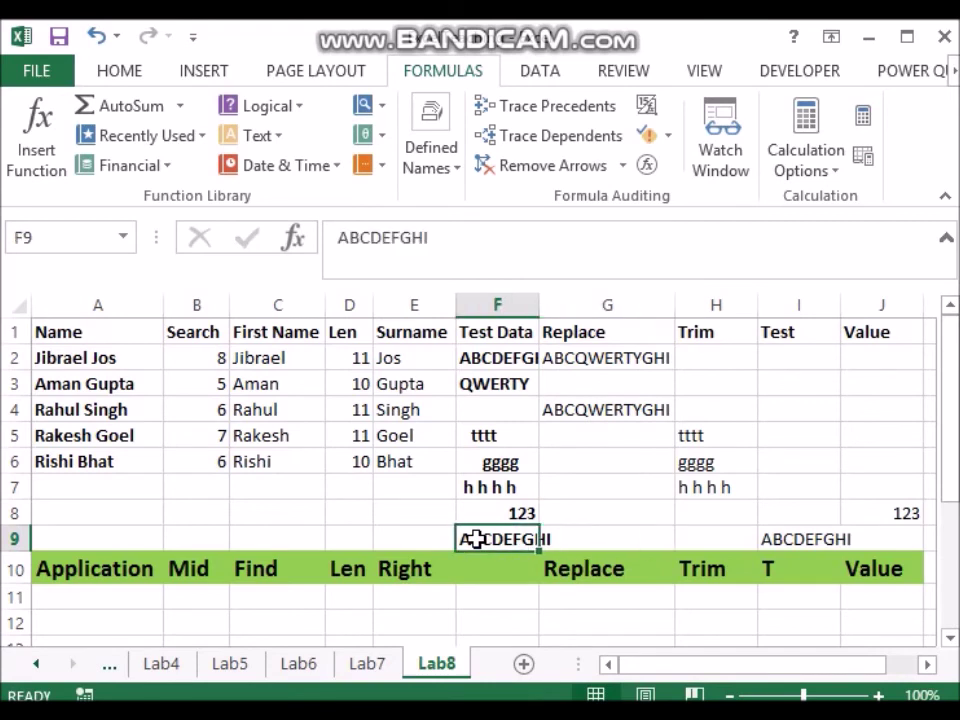
pyautogui.write('123')
pyautogui.press('Right')
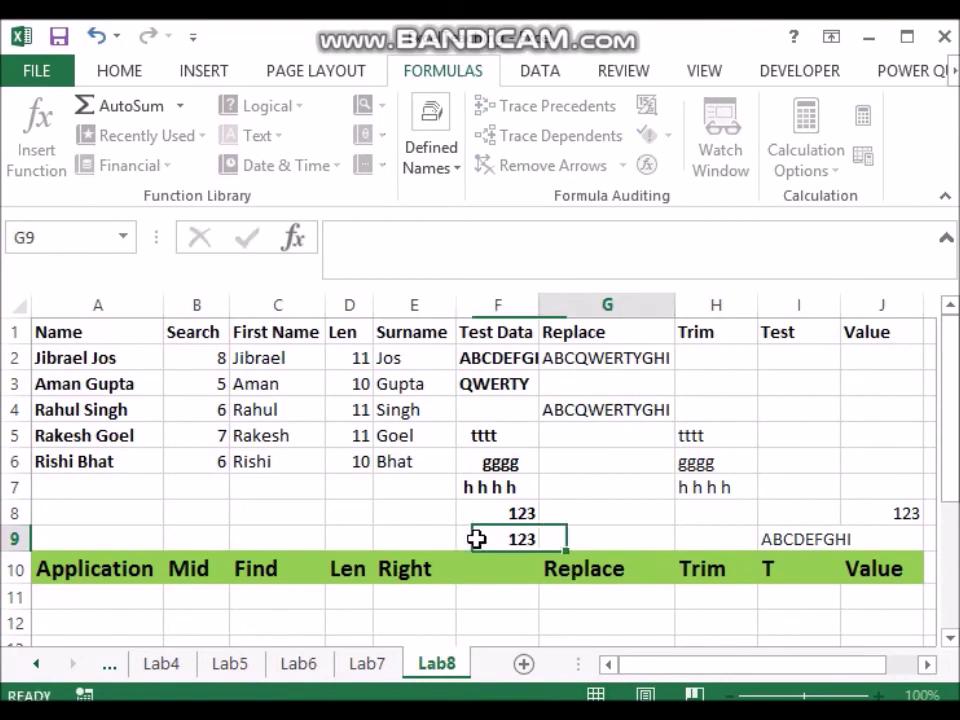
pyautogui.click(476, 539)
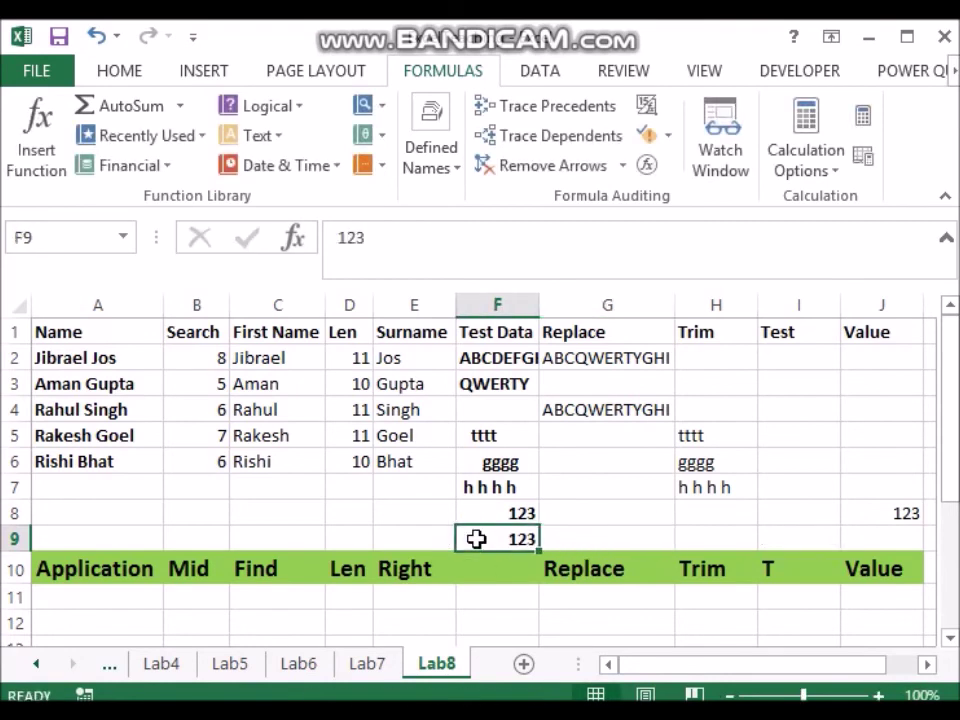
pyautogui.write('54')
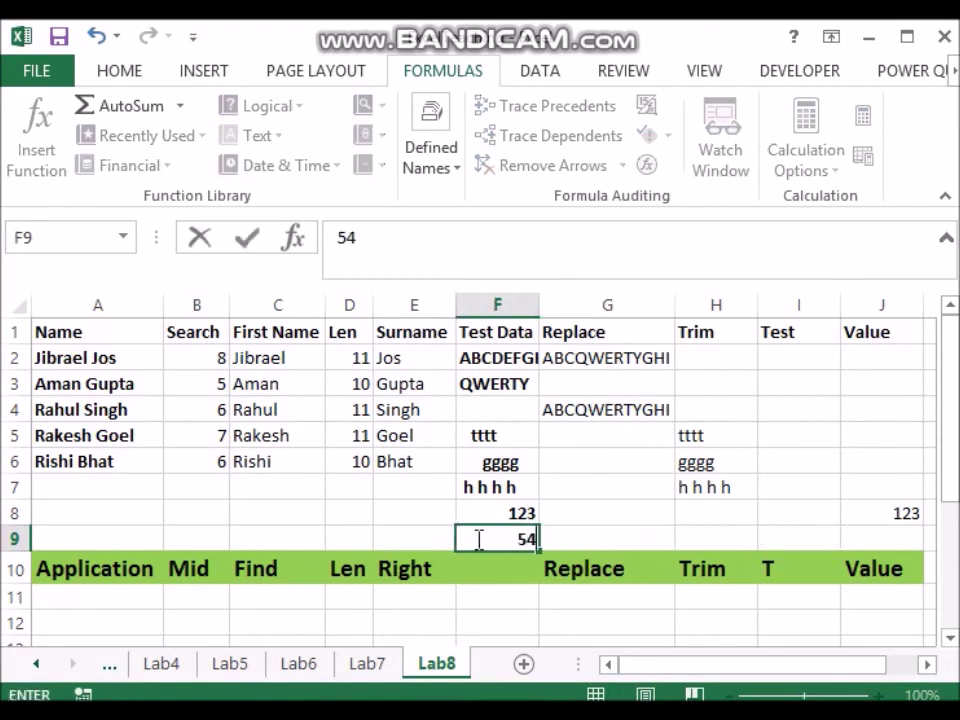
pyautogui.write('ew')
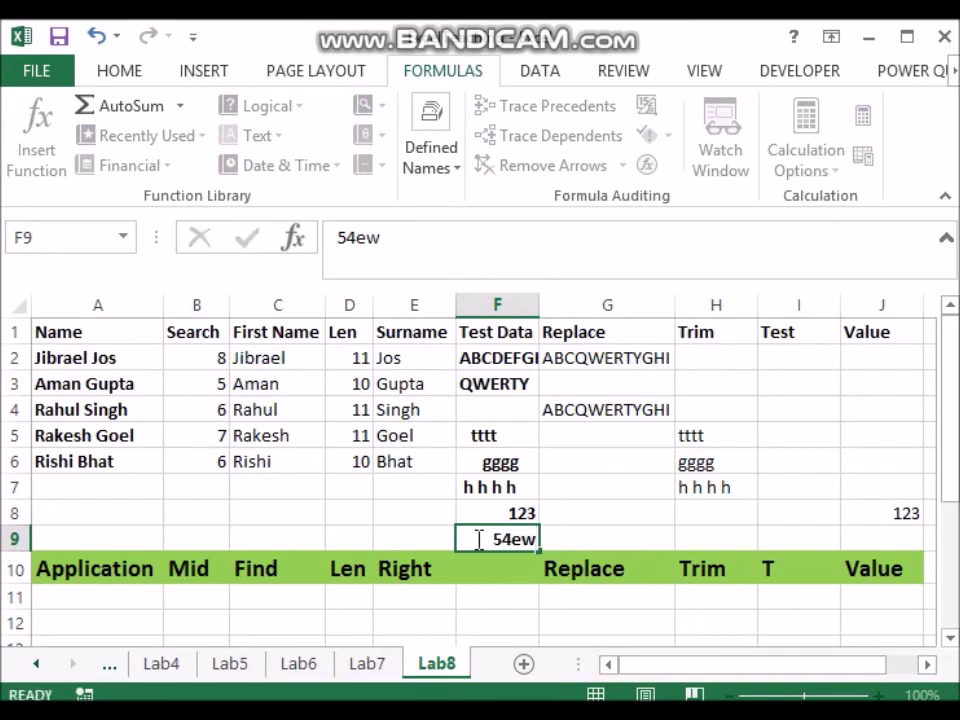
pyautogui.press('Right')
pyautogui.press('Right')
pyautogui.press('Right')
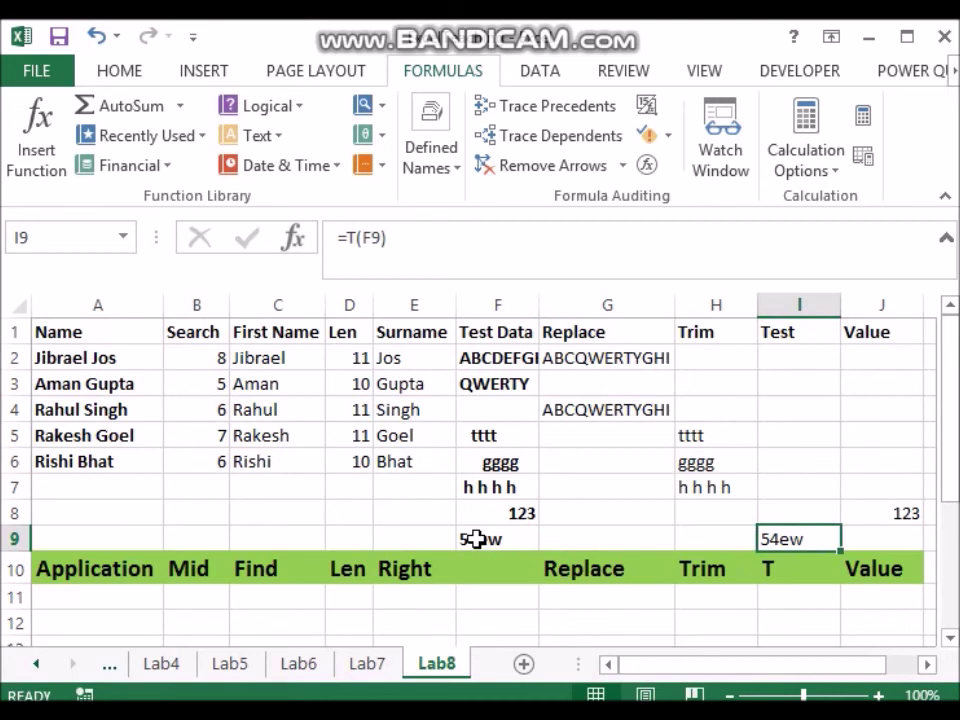
pyautogui.press('Left')
pyautogui.press('Left')
pyautogui.press('Left')
pyautogui.press('Left')
pyautogui.press('Left')
pyautogui.press('Left')
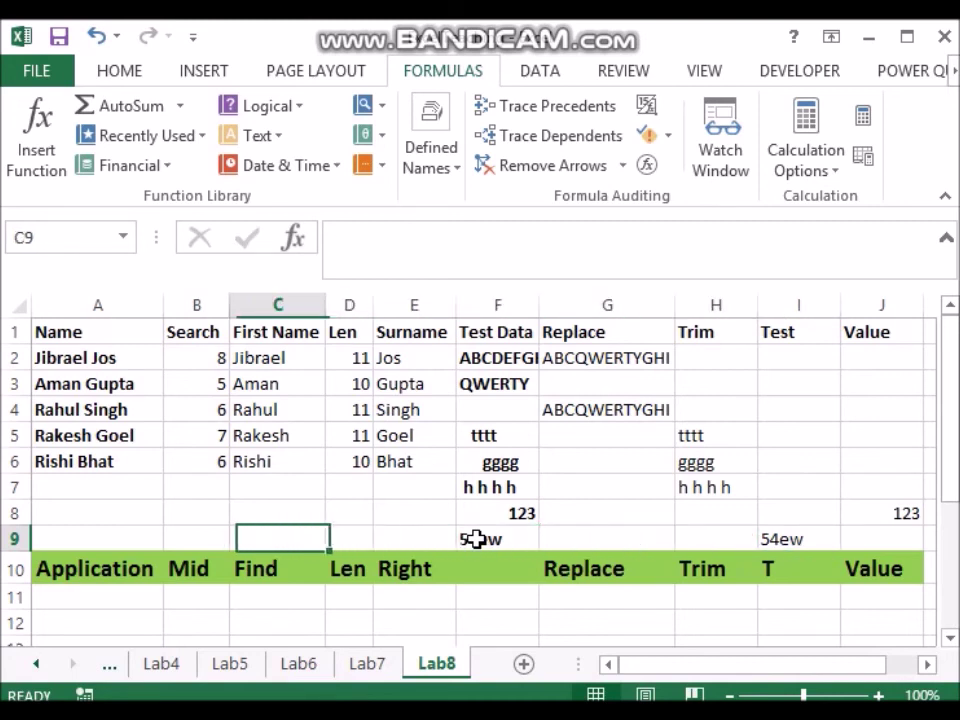
pyautogui.click(278, 137)
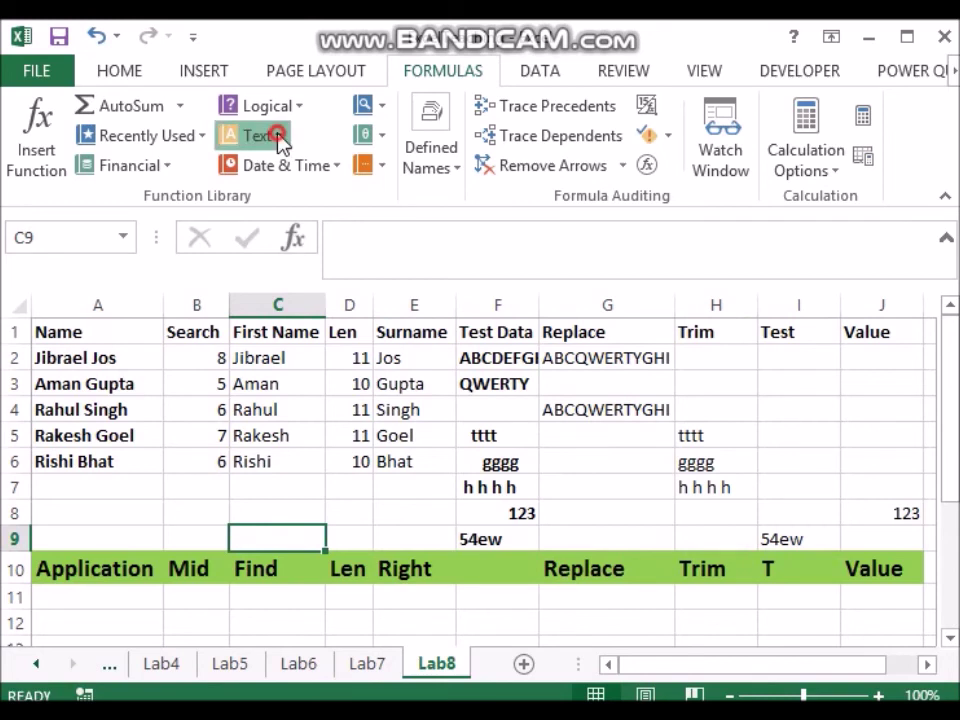
pyautogui.click(415, 272)
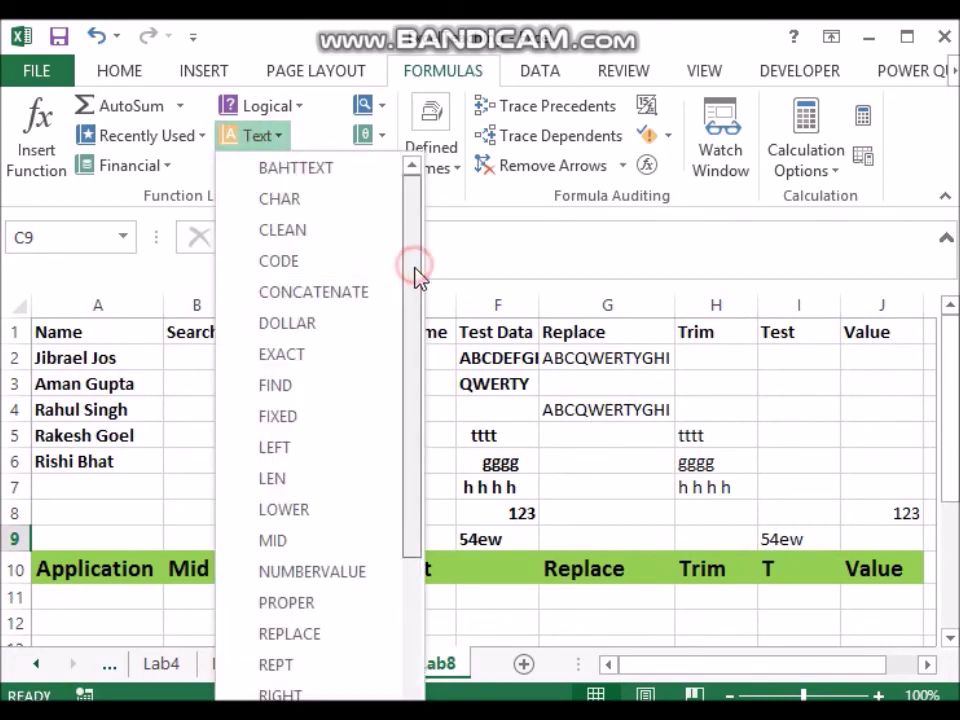
pyautogui.moveTo(415, 272); pyautogui.dragTo(414, 467)
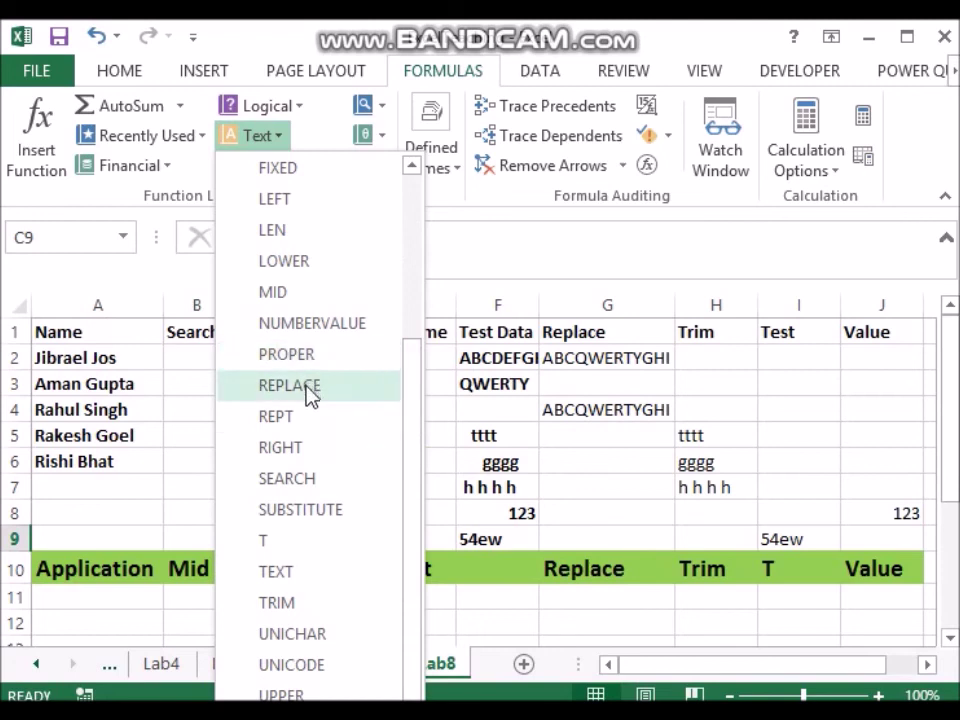
pyautogui.moveTo(287, 478)
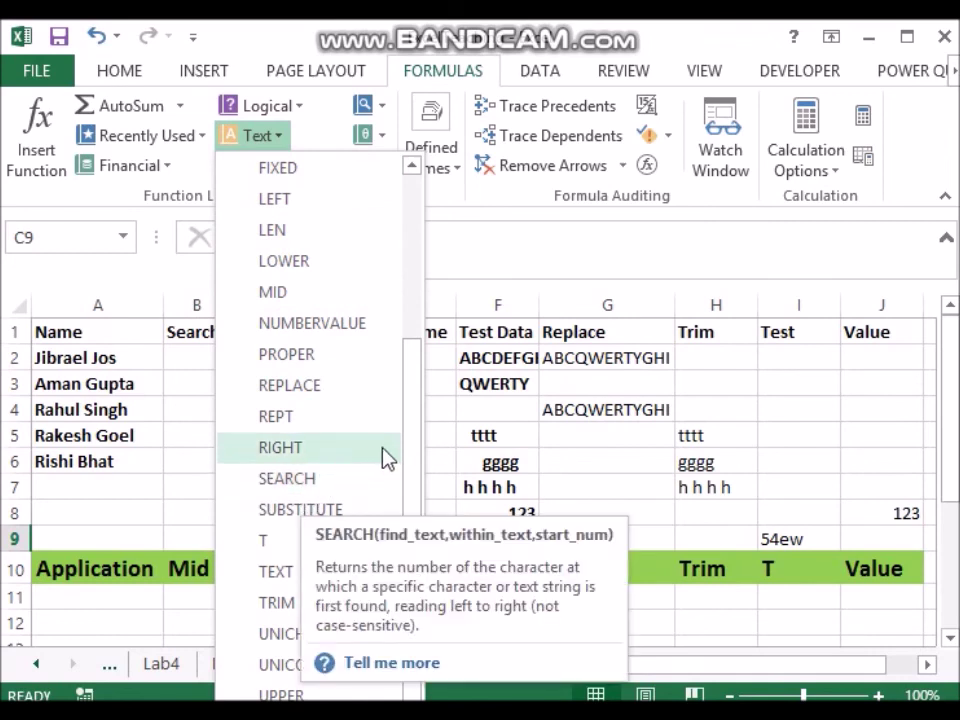
pyautogui.click(803, 423)
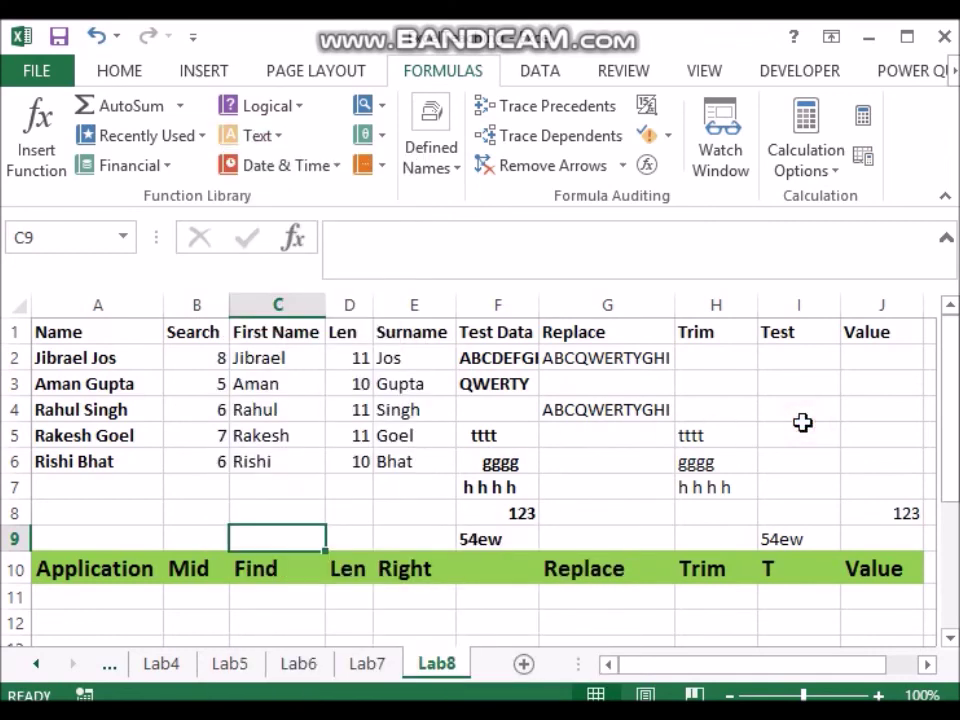